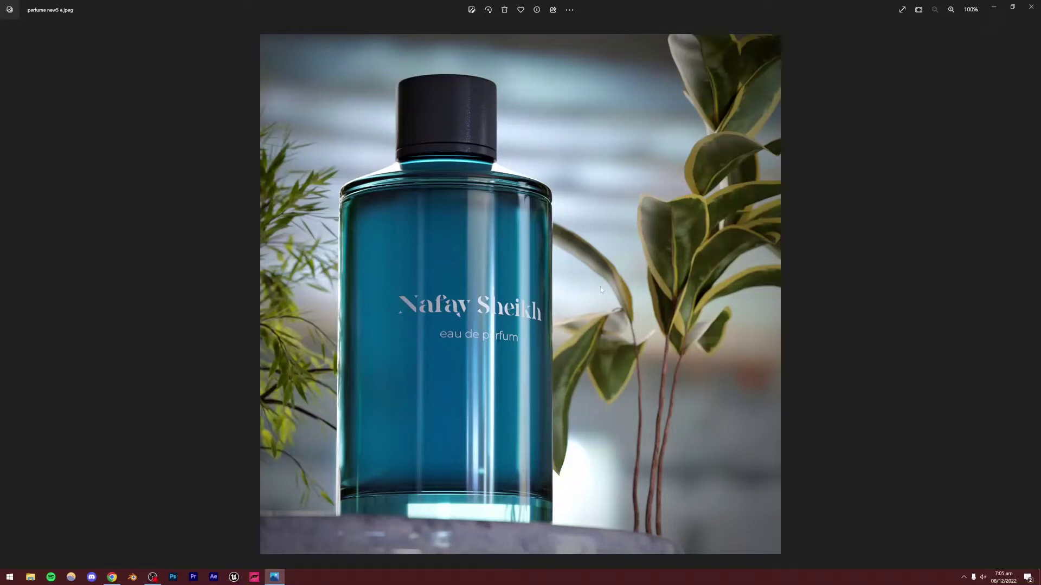
Step: Browse the perfume reference images, ending on the perfume new5 e.jpeg render
left_click(9, 295)
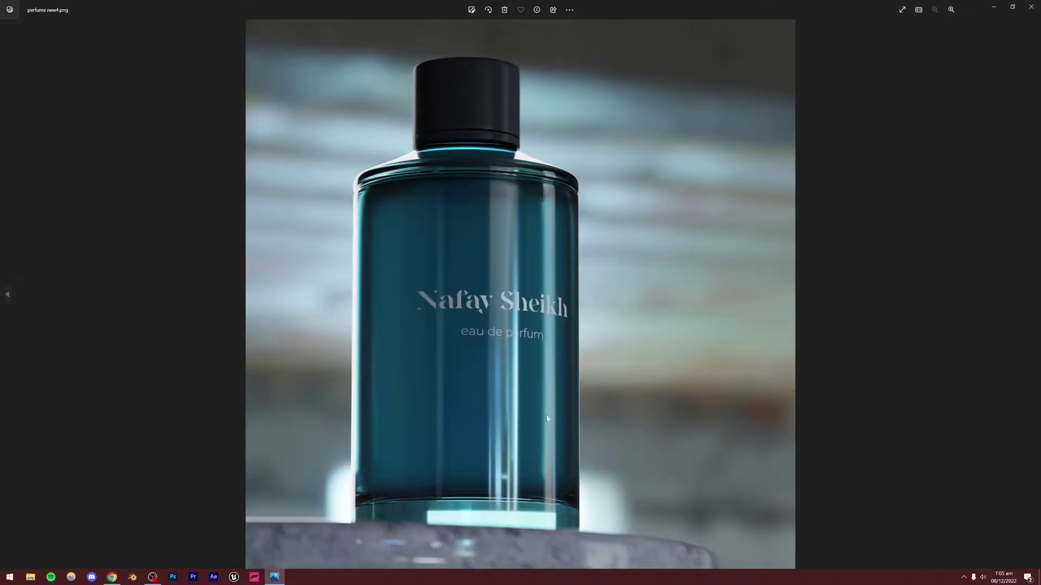
scroll(967, 243, "down", 1)
left_click(1032, 295)
left_click(1034, 293)
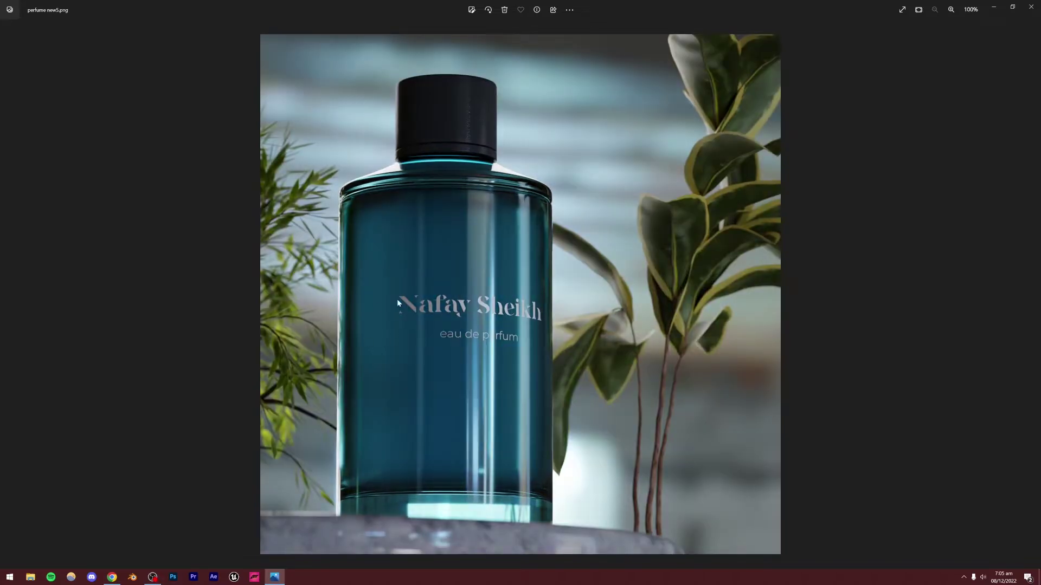
left_click(7, 295)
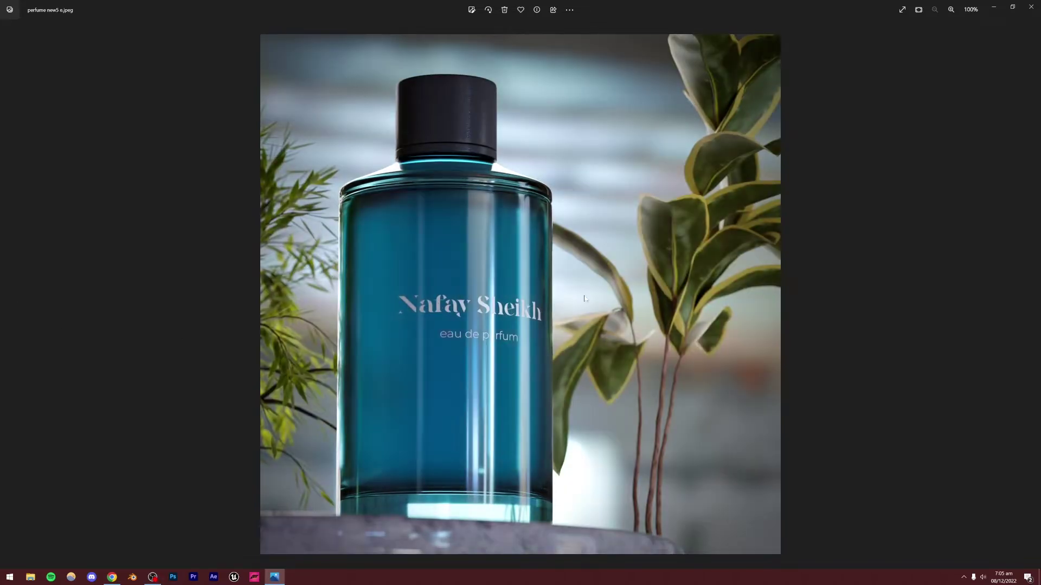
left_click(1033, 295)
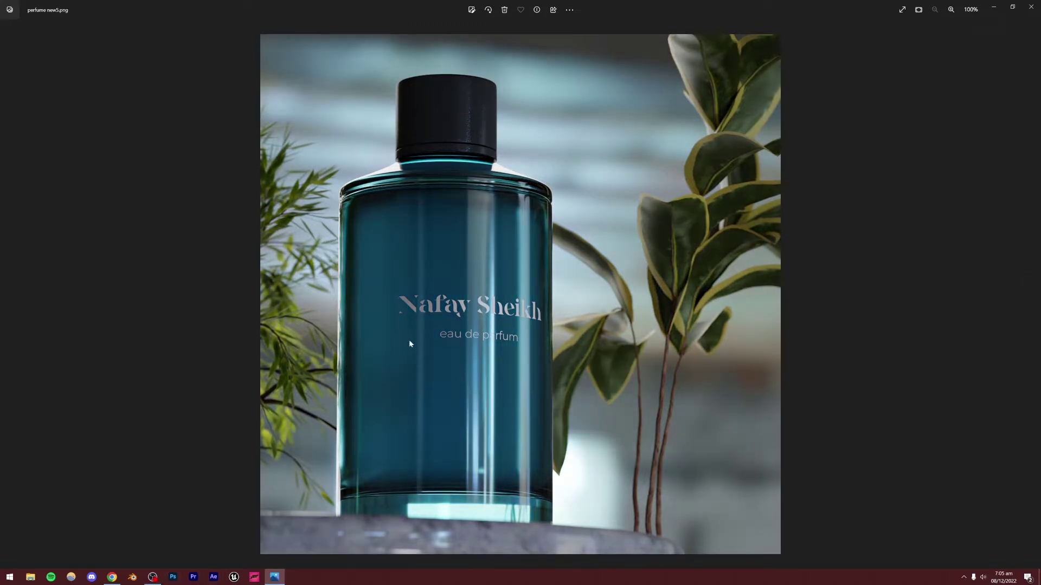
left_click(7, 295)
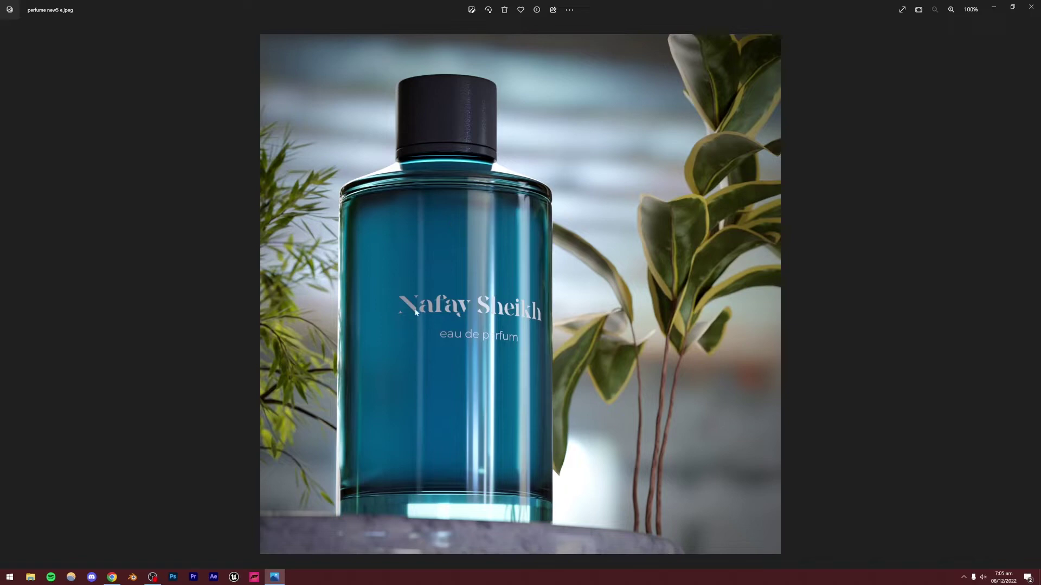
Step: Launch Blender from the taskbar, then bring the teal perfume render back in Photos
left_click(152, 577)
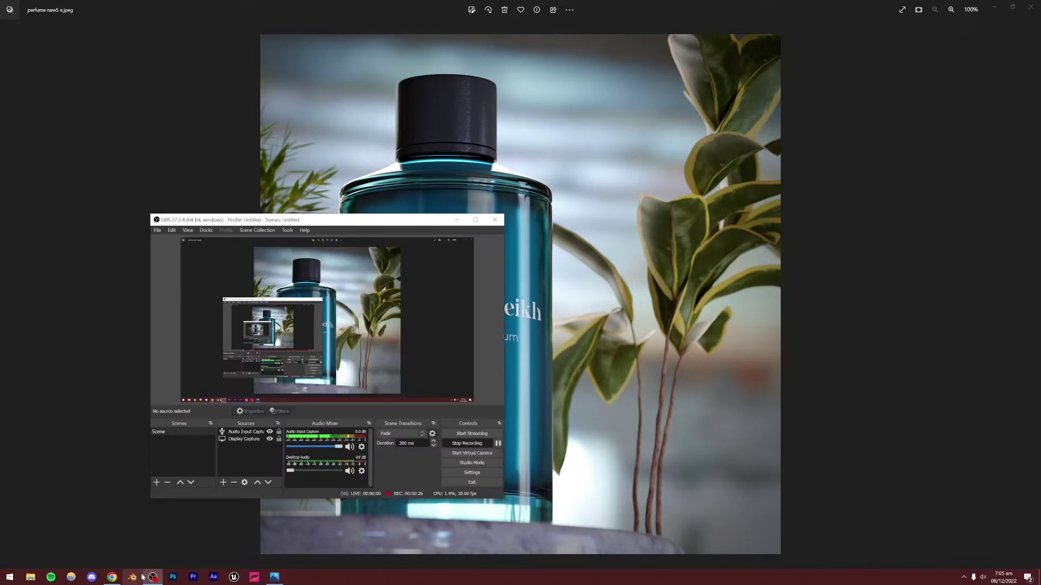
left_click(132, 576)
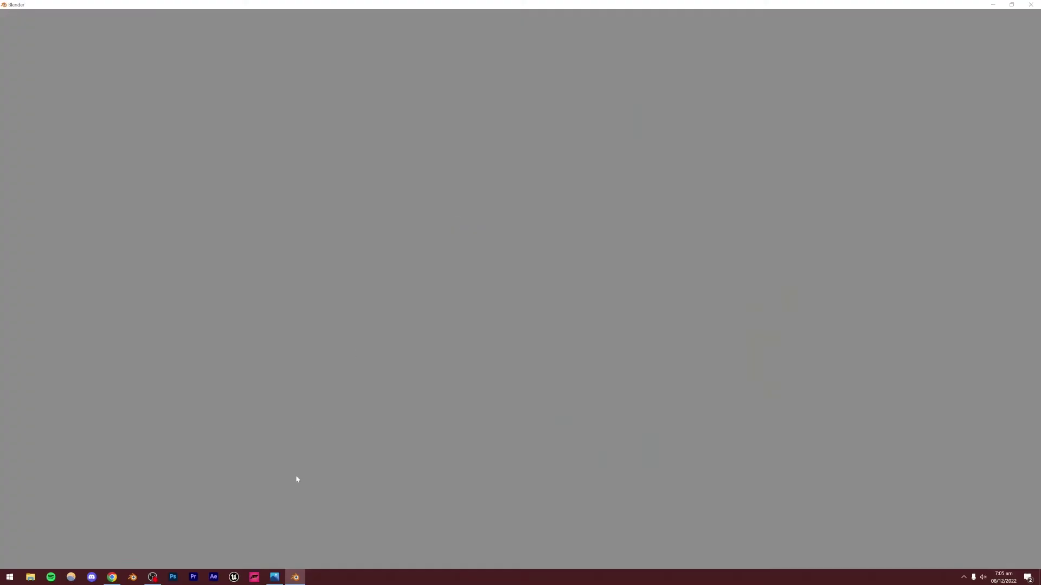
left_click(275, 577)
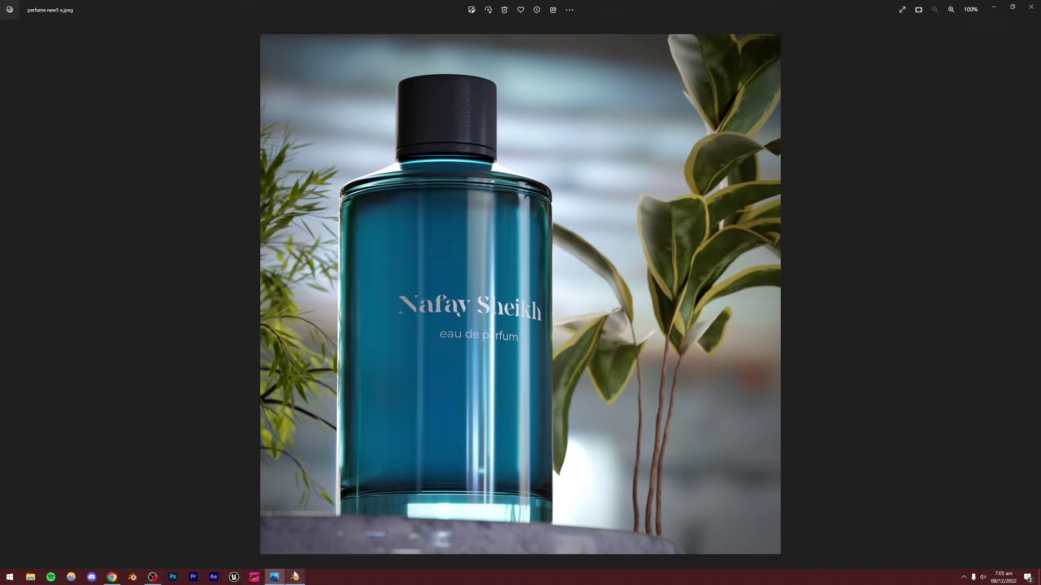
mouse_move(295, 575)
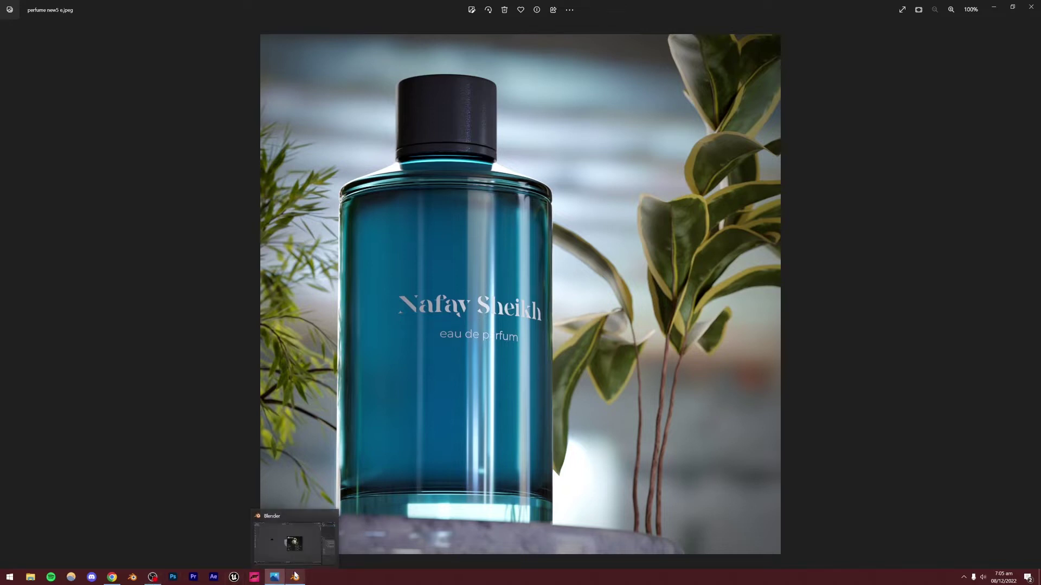
Step: Dismiss Blender's splash screen and delete the default cube, camera and light
left_click(295, 575)
left_click(686, 293)
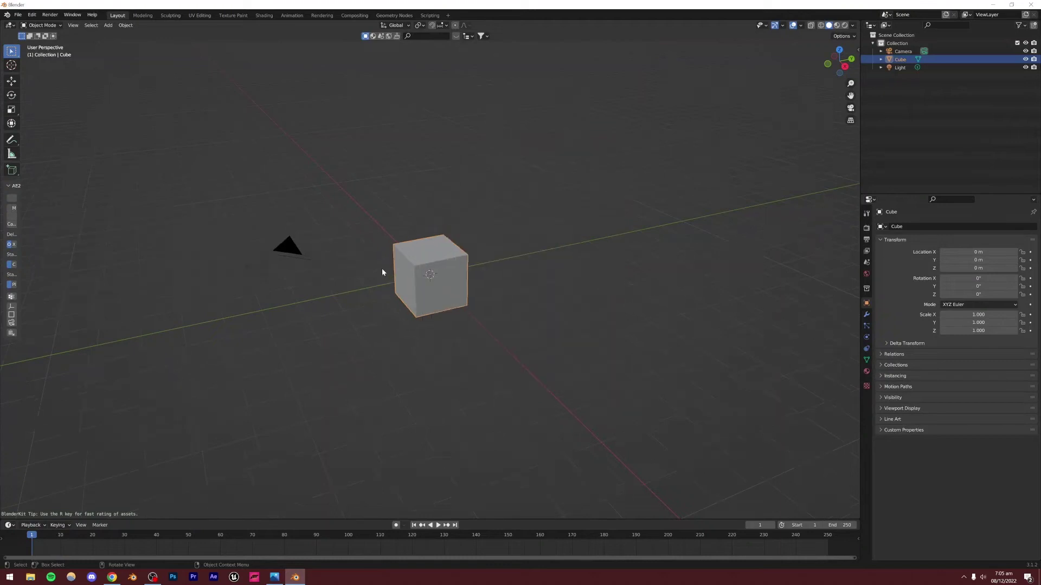
left_click_drag(309, 197, 678, 384)
key("Delete")
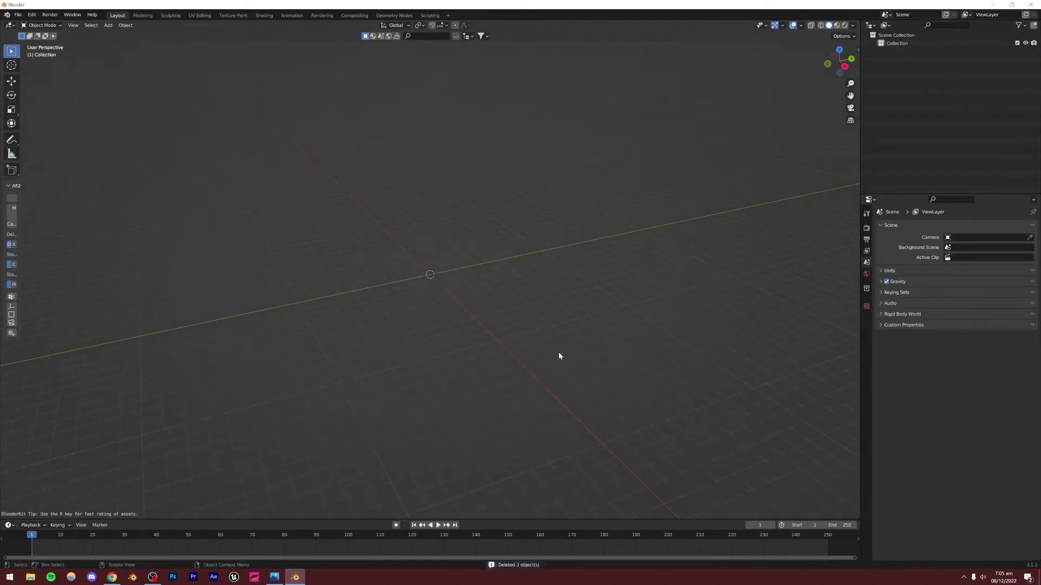
Step: Save the empty scene as 'perfume new SS.blend'
key("ctrl+s")
left_click(490, 389)
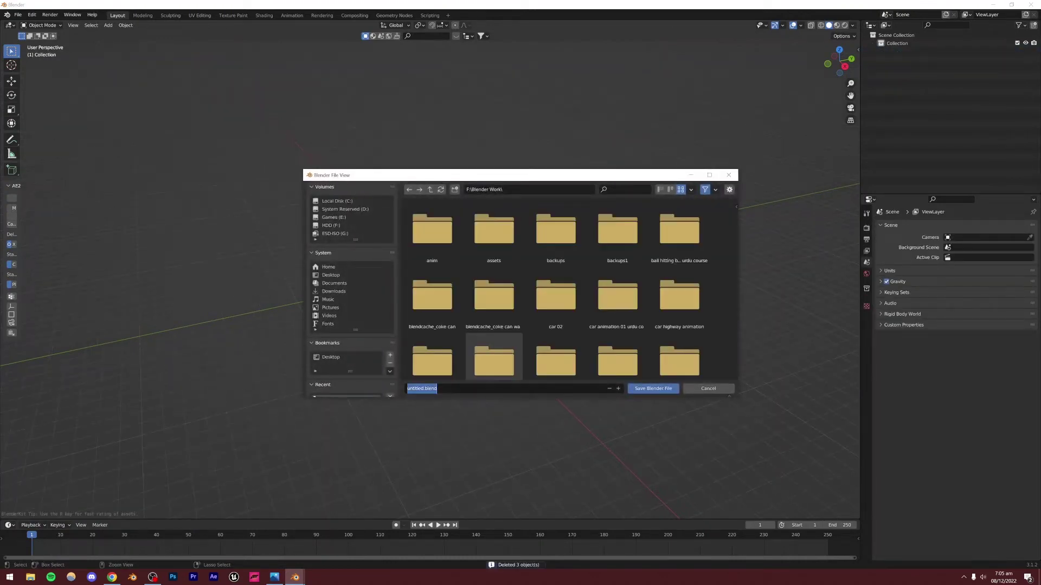
type("perfume new SS")
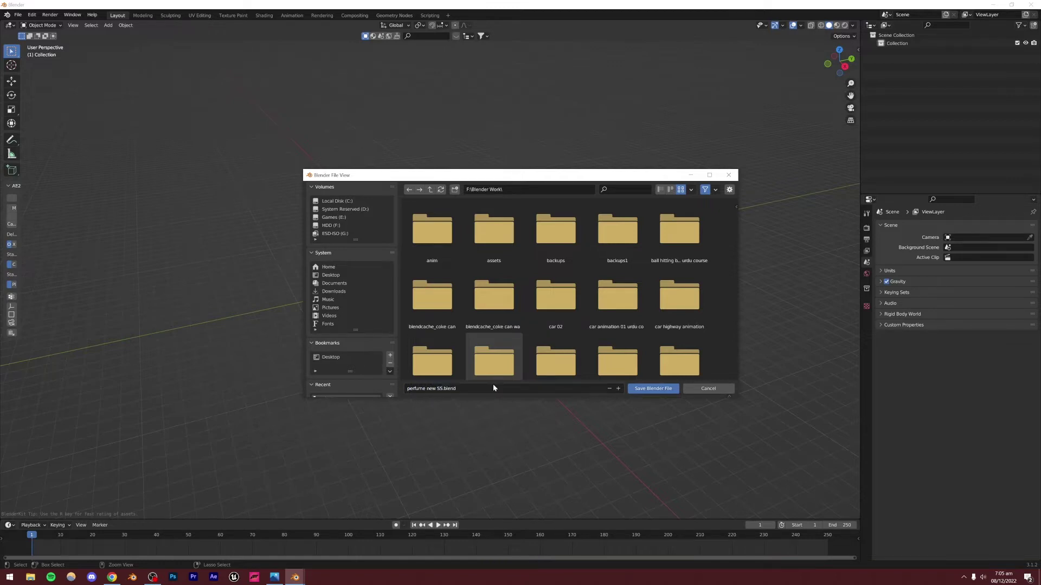
left_click(643, 388)
middle_click_drag(434, 295, 330, 210)
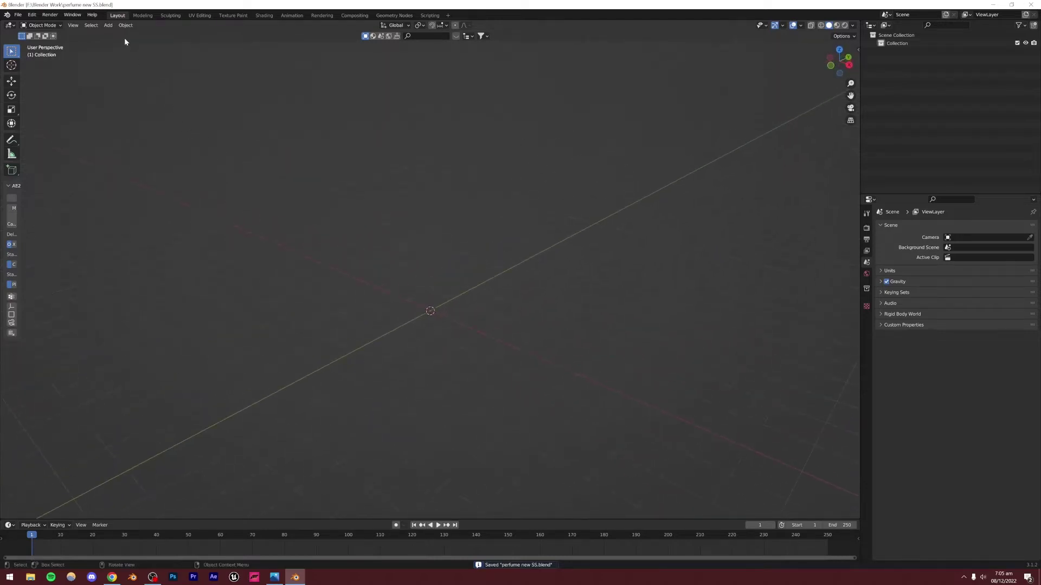
Step: Add a cylinder mesh at the origin, then bring the teal reference back up in Photos
left_click(109, 25)
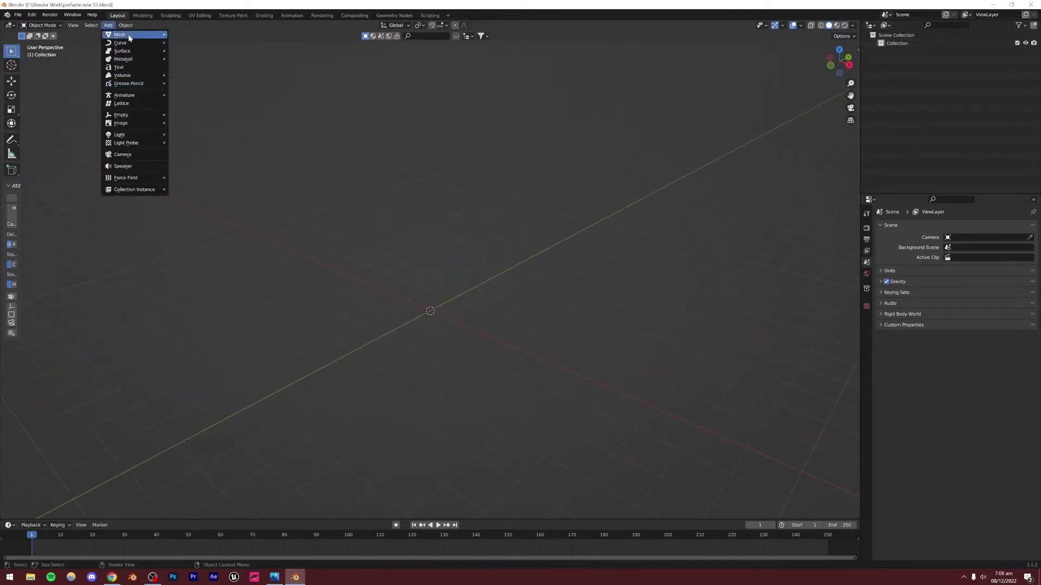
mouse_move(136, 34)
left_click(190, 75)
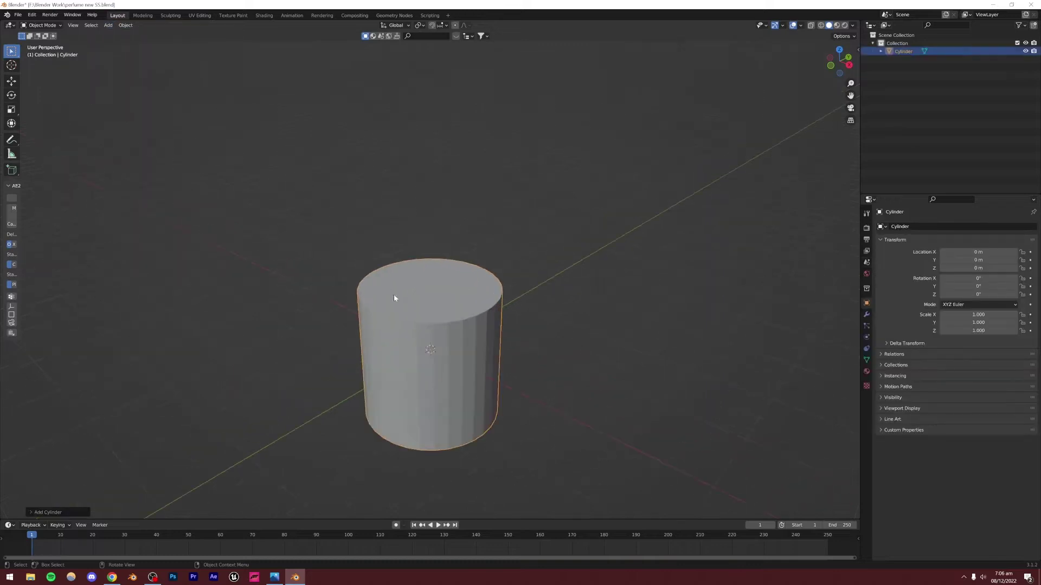
middle_click_drag(395, 297, 165, 402)
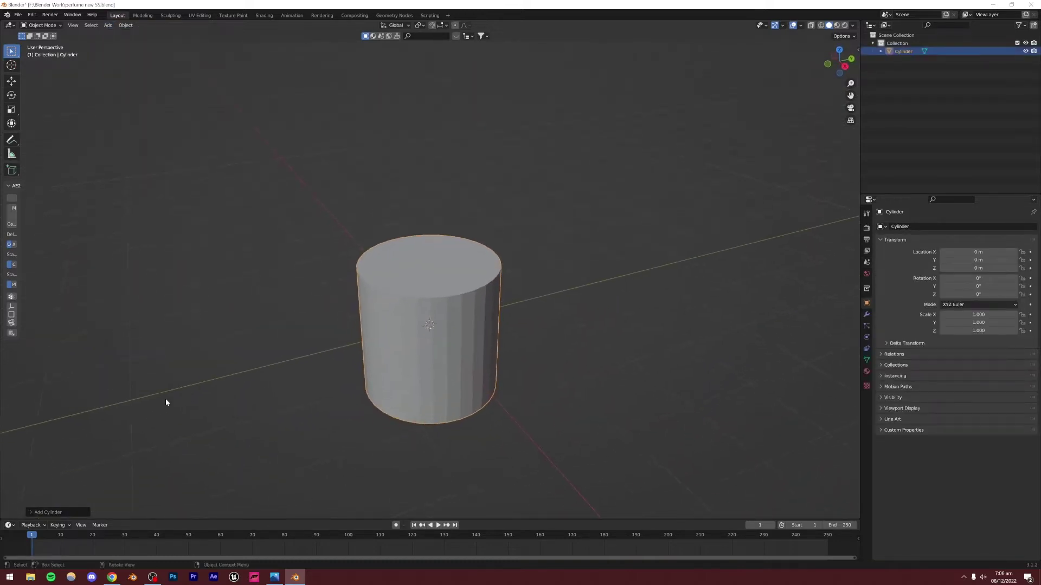
left_click(274, 577)
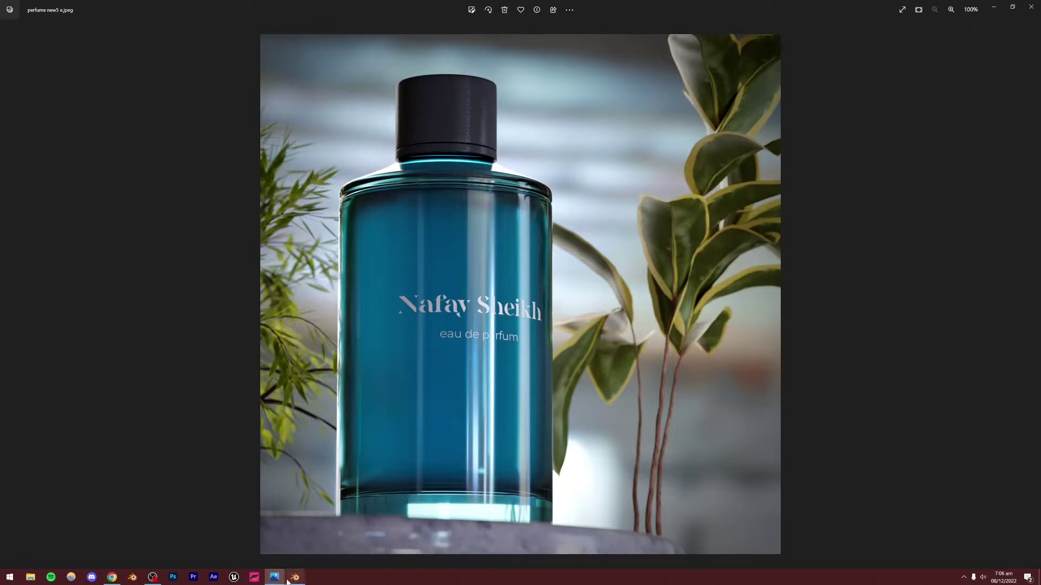
Step: Back in Blender, edit the cylinder mesh in a Numpad 3 side view with X-ray on
mouse_move(288, 580)
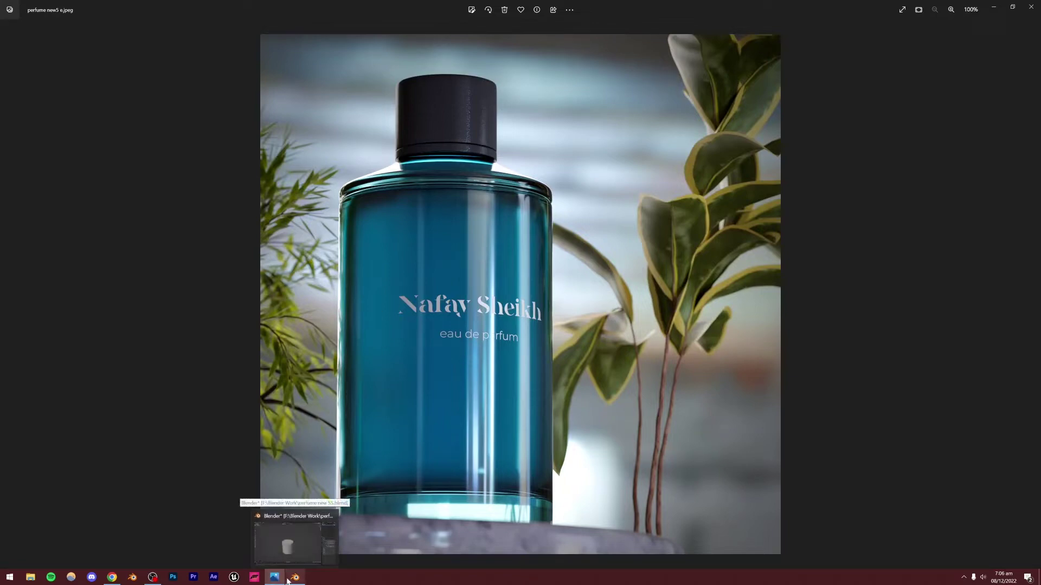
left_click(288, 580)
key("Tab")
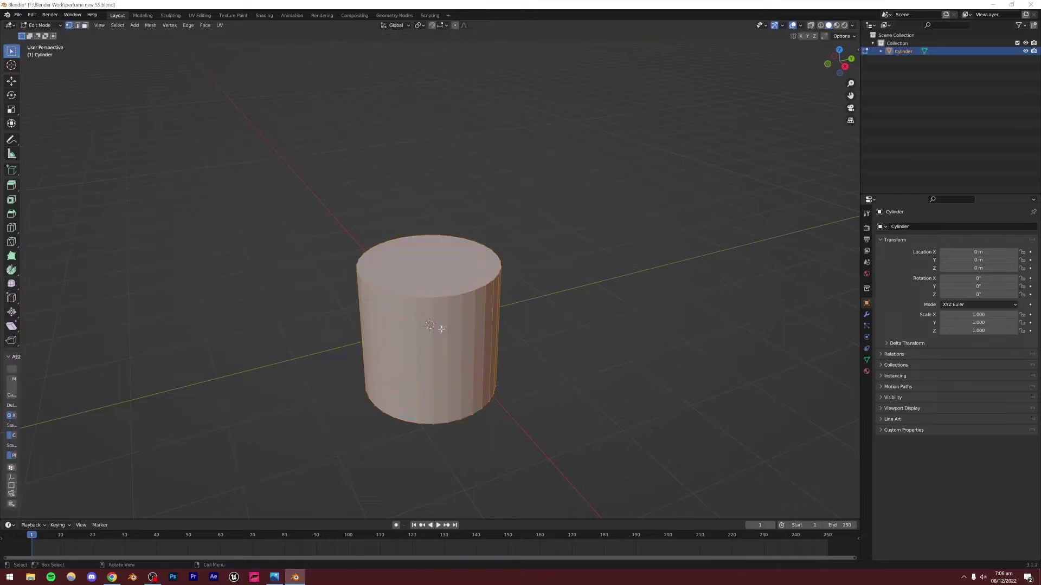
key("KP_3")
scroll(423, 323, "up", 4)
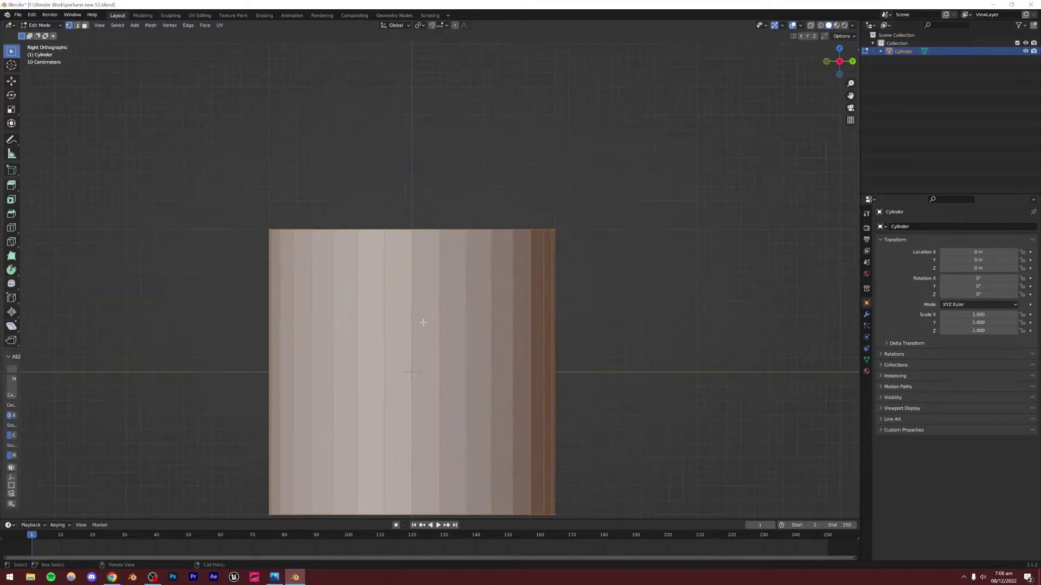
scroll(424, 323, "down", 3)
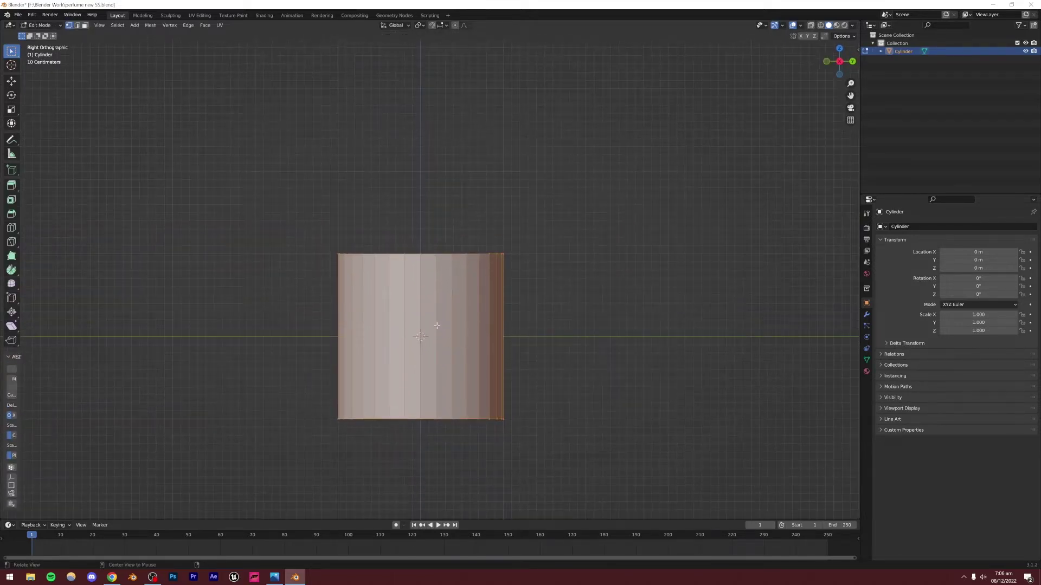
key("alt+z")
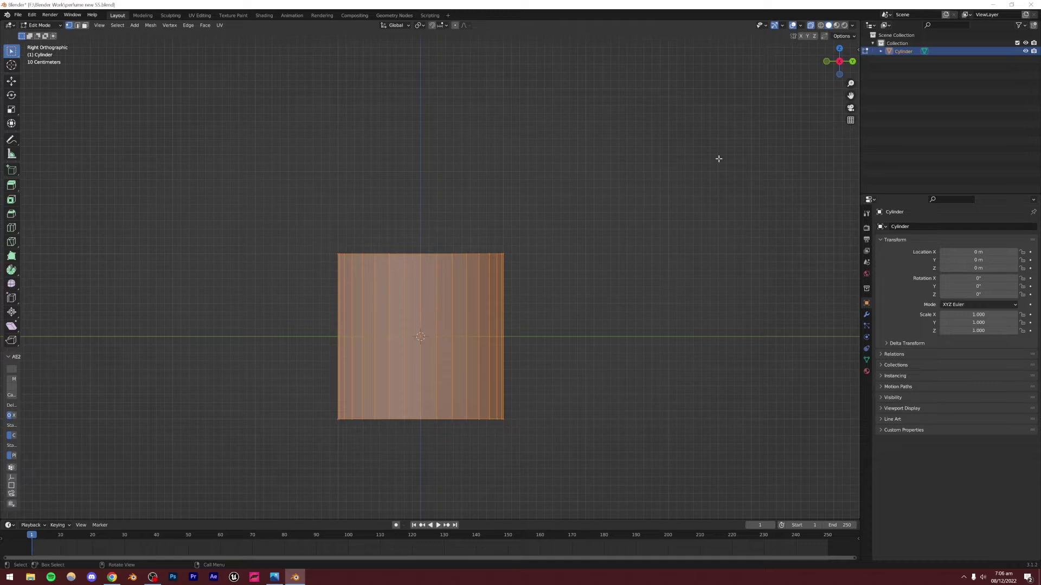
left_click(811, 26)
left_click(810, 26)
Step: Raise the cylinder's top ring of vertices about 0.49 m along Z
left_click_drag(324, 209, 593, 304)
middle_click_drag(402, 275, 393, 325, "shift")
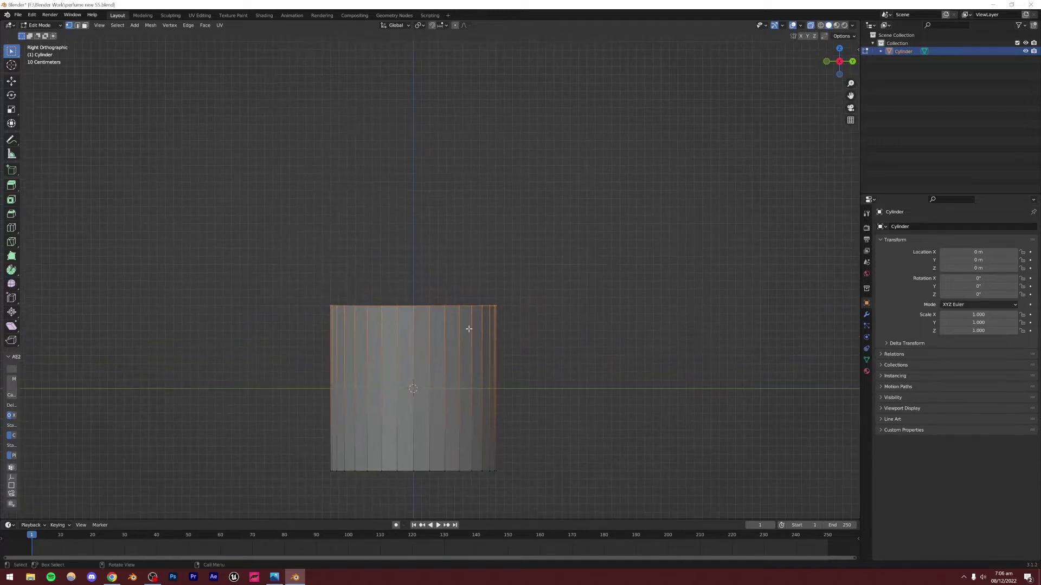
key("g")
key("z")
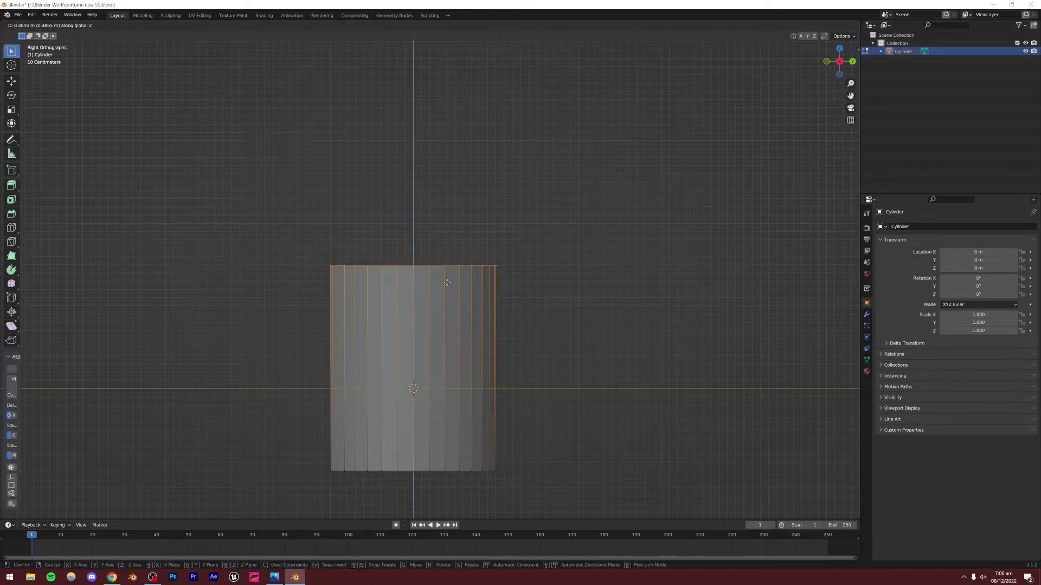
left_click(448, 276)
scroll(444, 339, "down", 1)
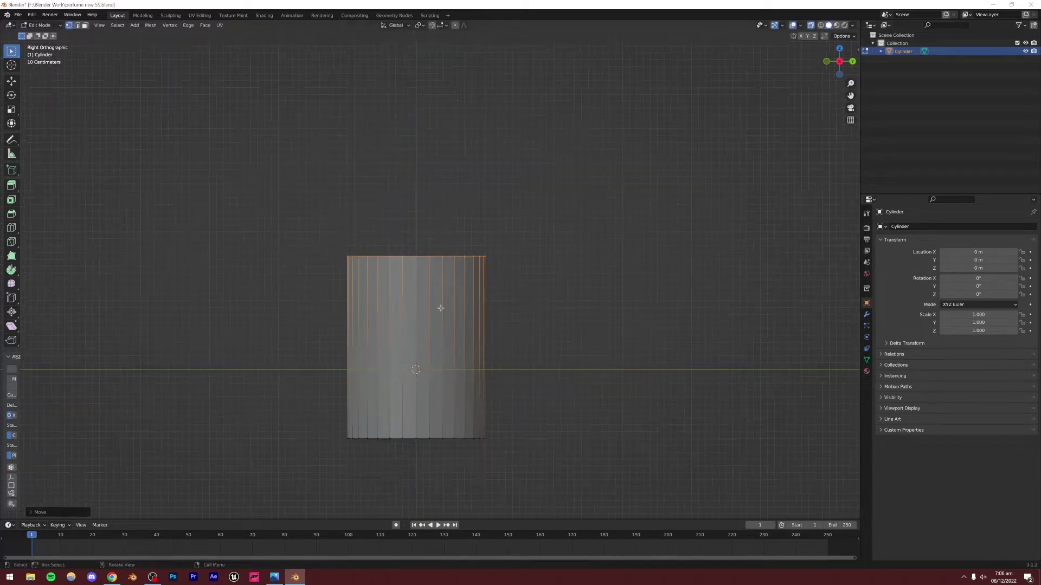
scroll(439, 305, "up", 3)
middle_click_drag(410, 291, 508, 368, "shift")
scroll(555, 411, "down", 3)
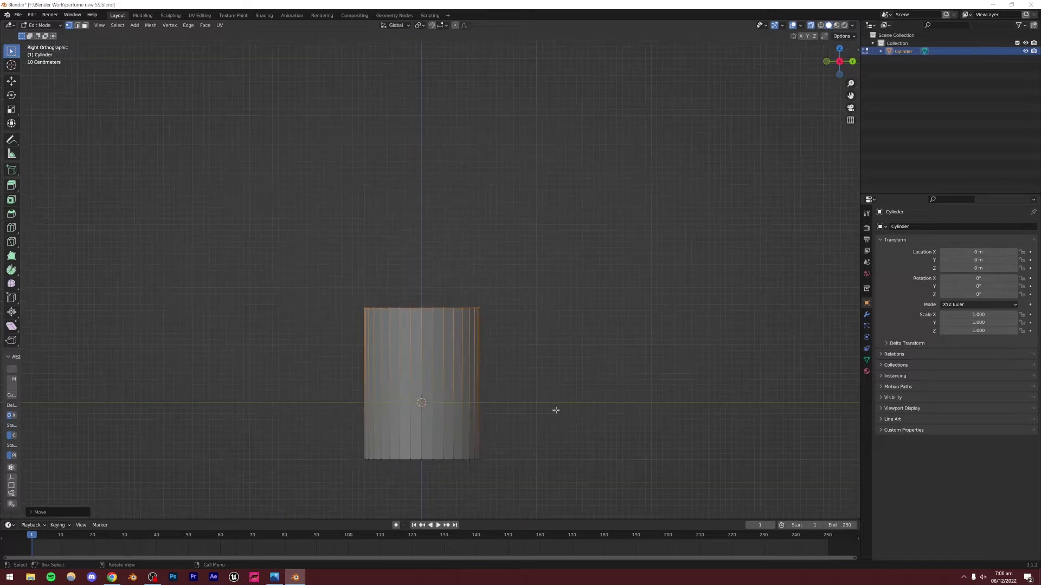
scroll(534, 414, "up", 3)
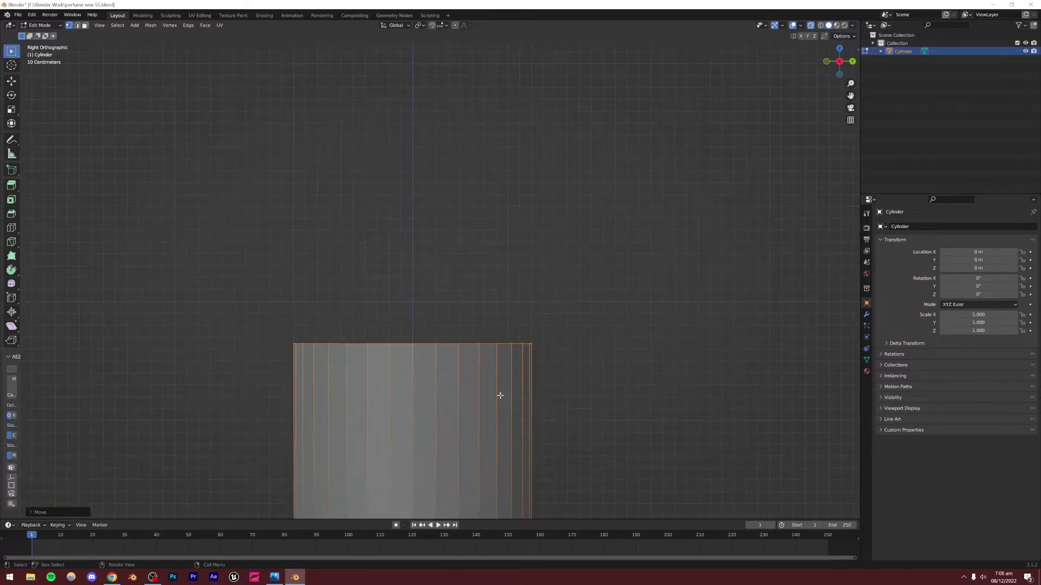
Step: Search Pinterest for 'perfume' and compare results with the teal reference image
left_click(112, 577)
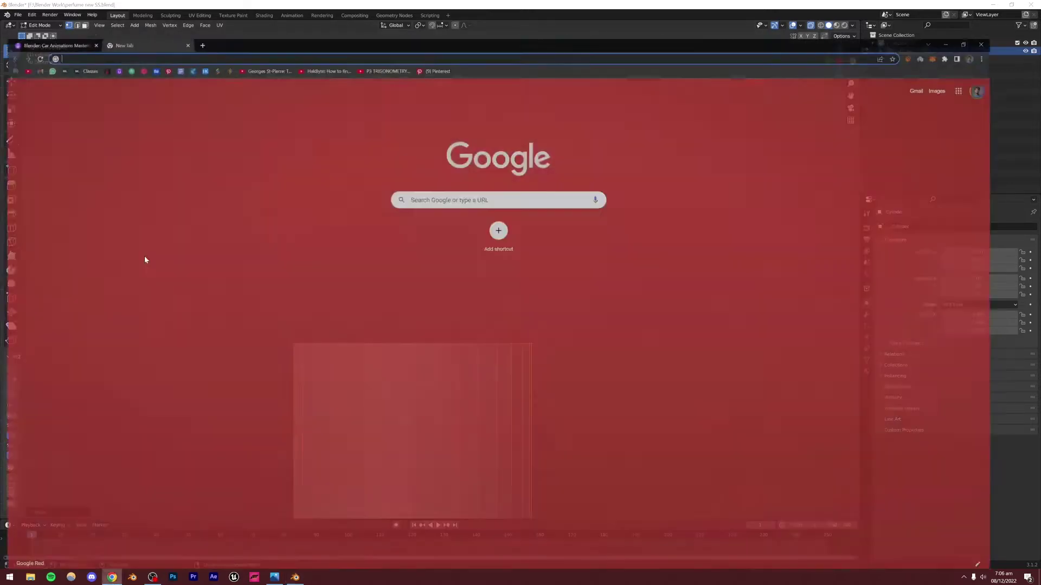
left_click(173, 34)
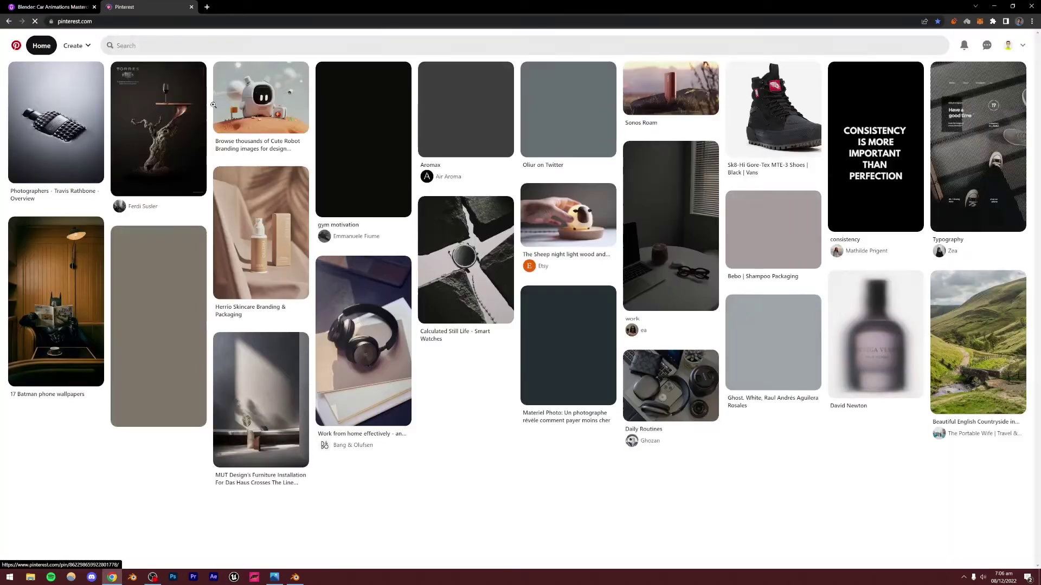
type("per")
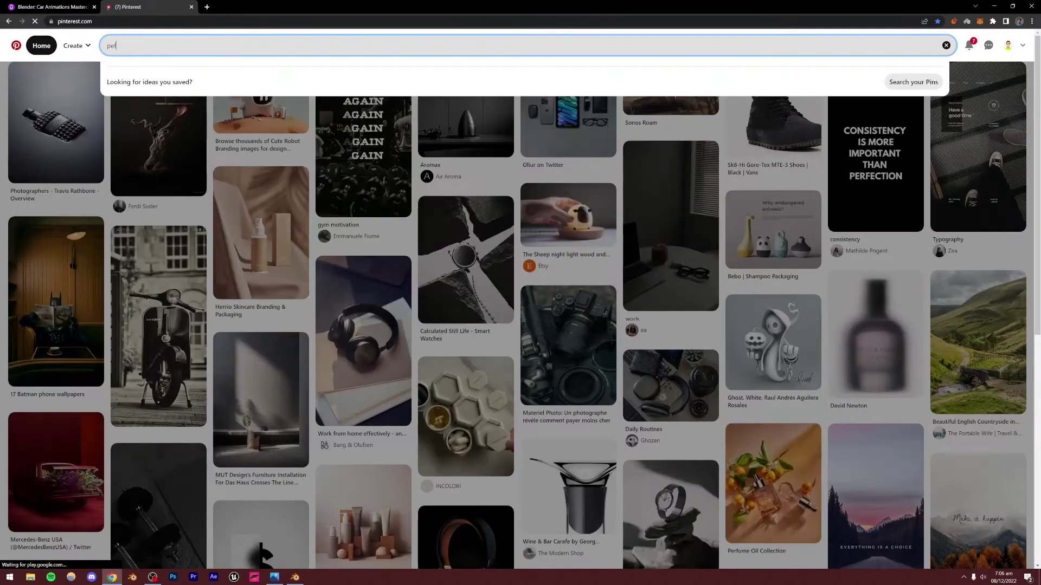
type("ume")
key("BackSpace")
key("BackSpace")
key("BackSpace")
key("BackSpace")
key("BackSpace")
type("erf")
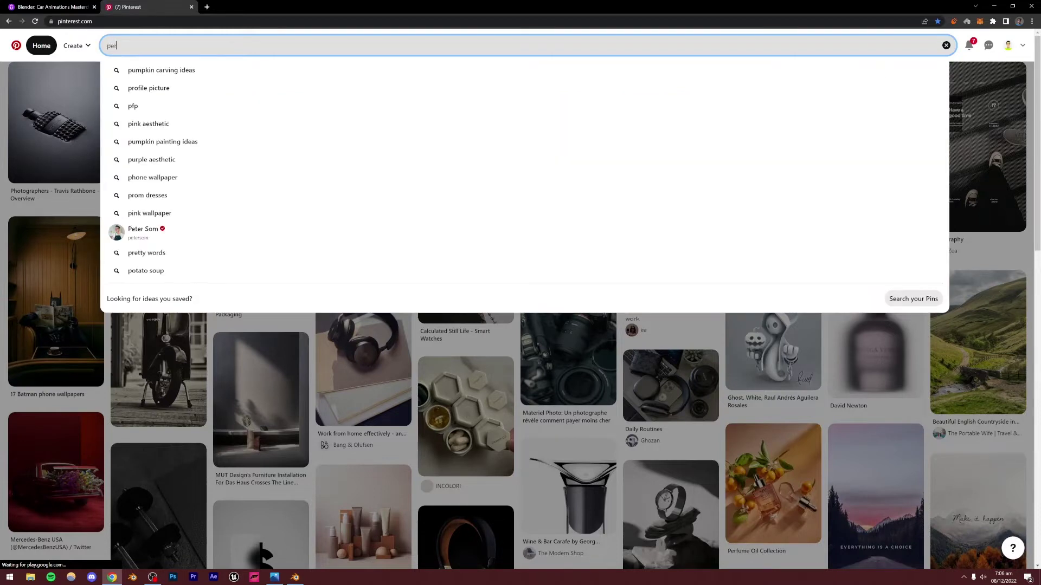
type("ume")
key("Return")
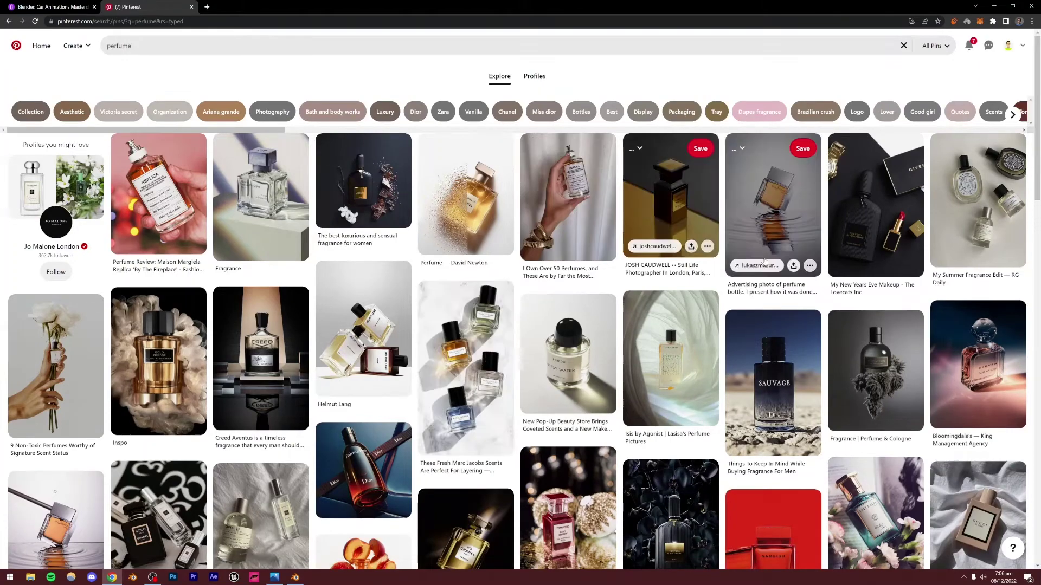
key("alt+Tab")
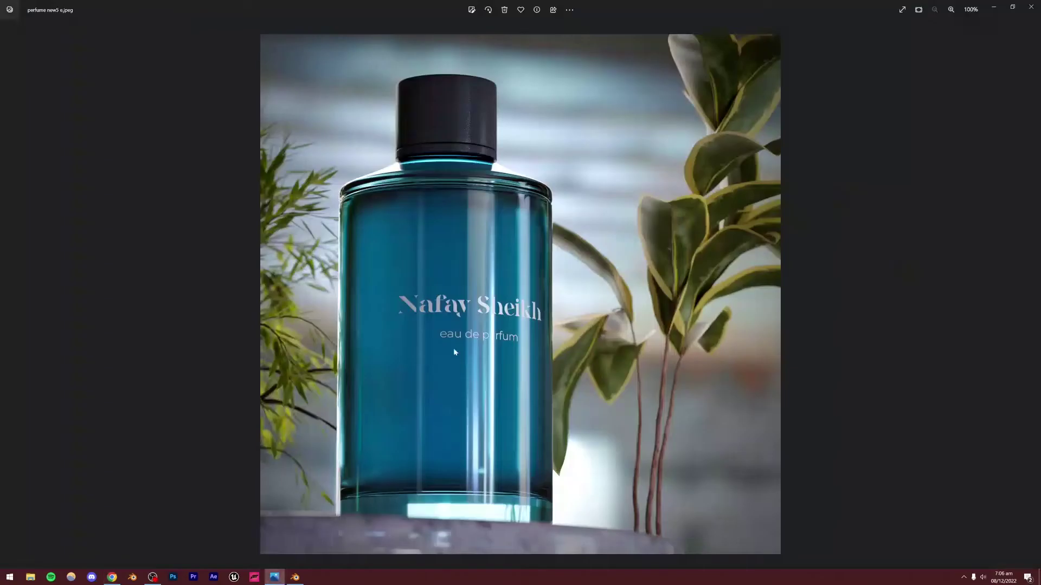
key("alt+Tab")
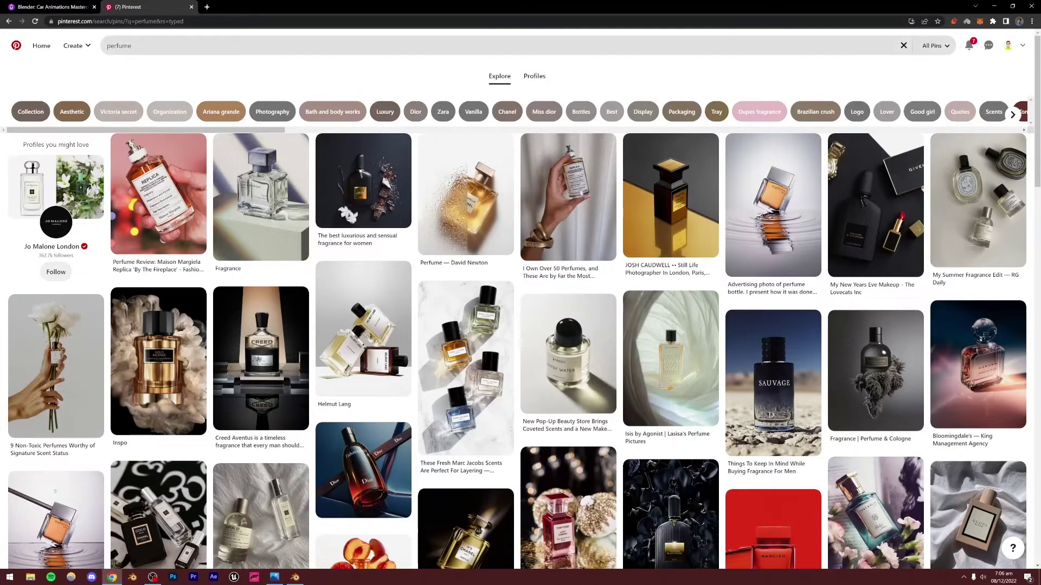
Step: Refine the Pinterest search to 'perfume side view', browse the results, then return to Blender
left_click(174, 45)
type("side view")
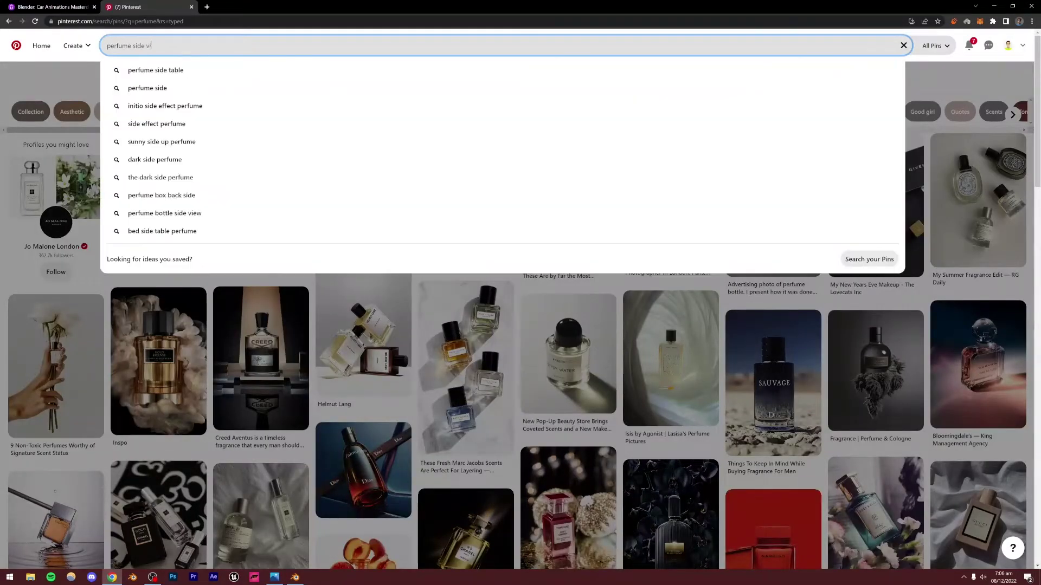
key("Return")
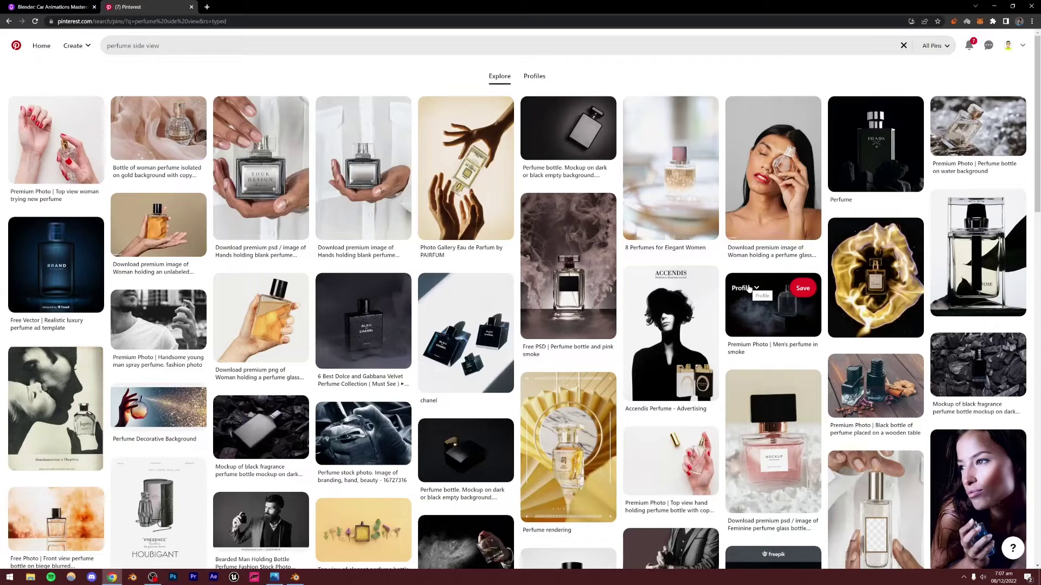
scroll(627, 337, "down", 7)
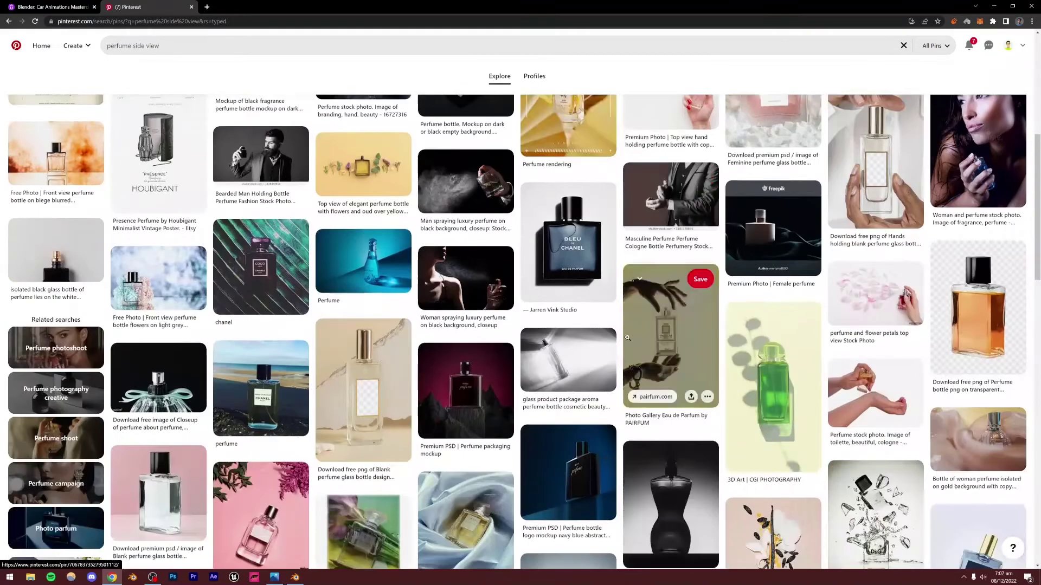
scroll(628, 338, "down", 2)
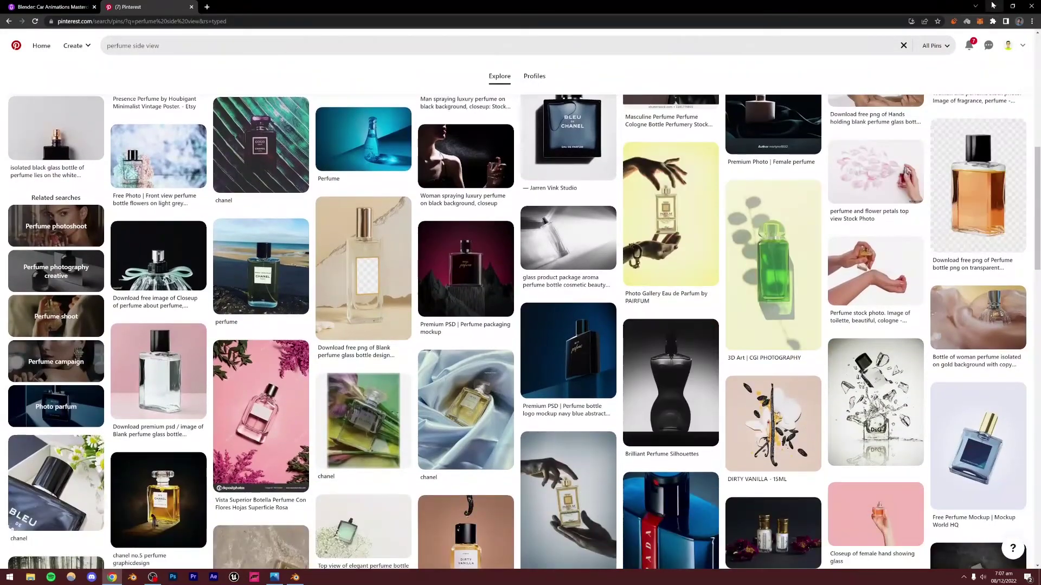
left_click(993, 6)
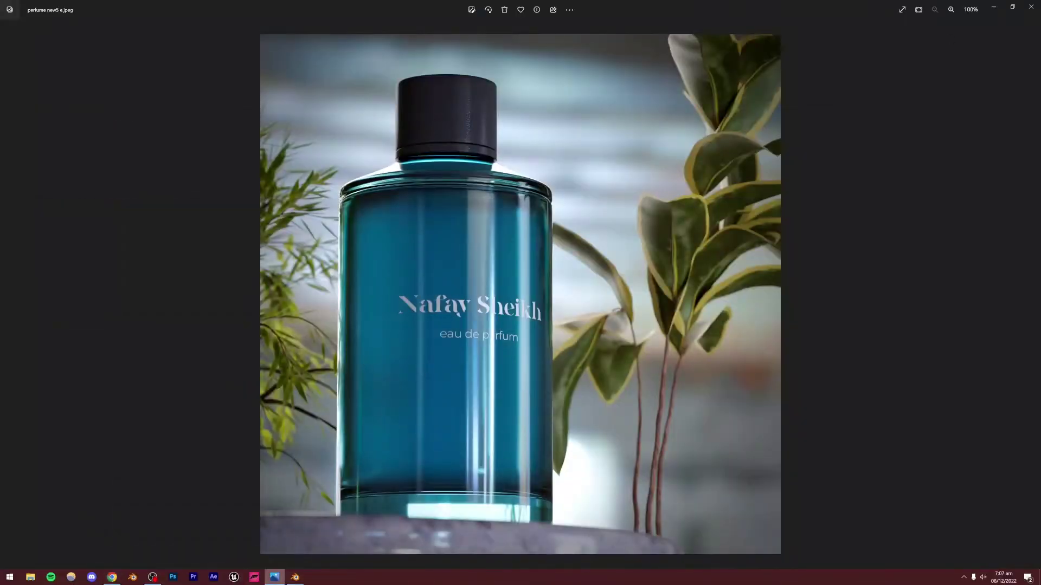
left_click(295, 577)
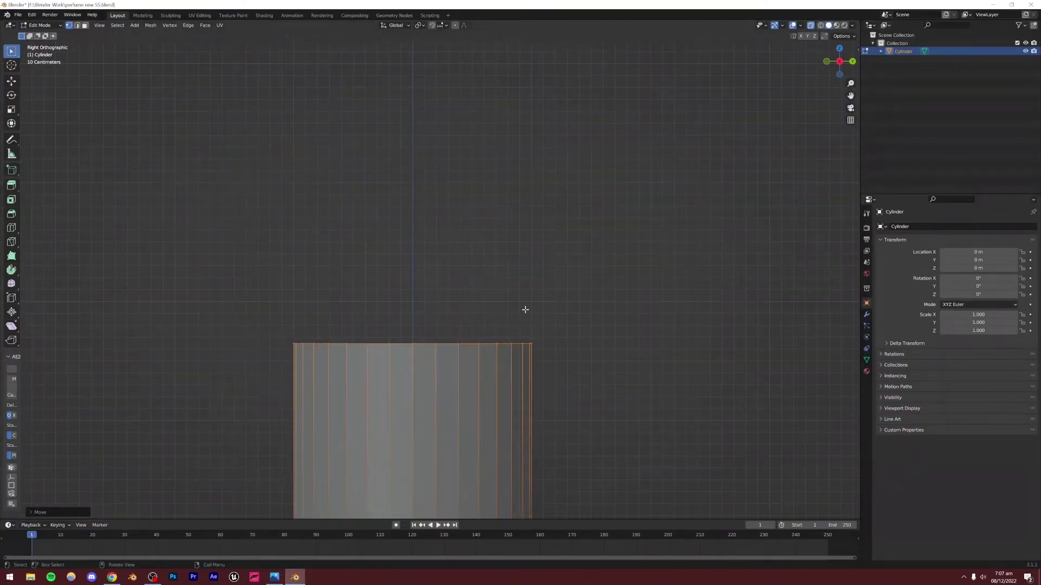
Step: Extrude the top face, scale it inward and lower it along Z to form a shoulder
key("e")
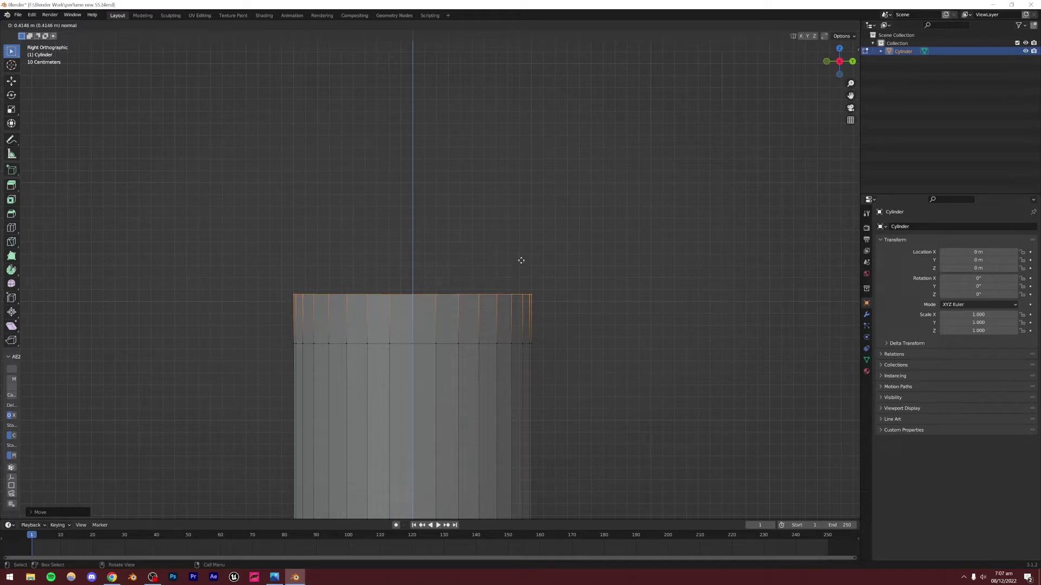
left_click(521, 260)
key("s")
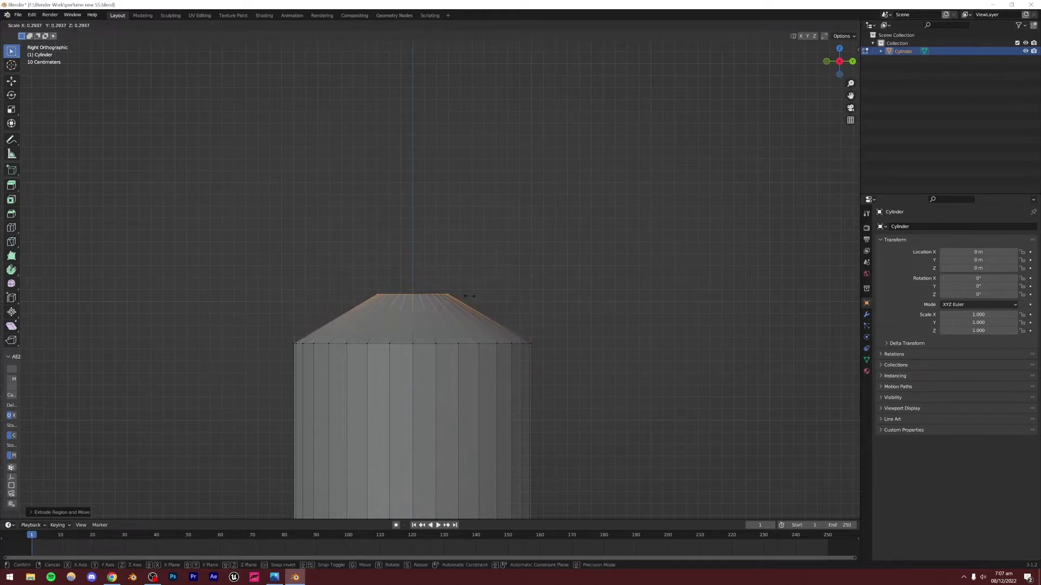
left_click(417, 255)
key("g")
key("z")
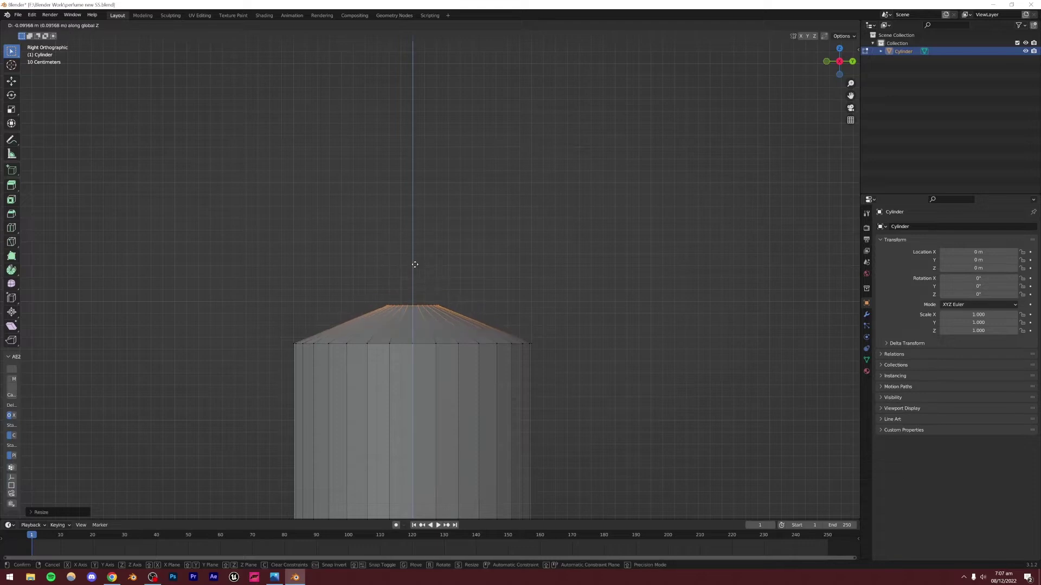
left_click(415, 264)
Step: Return to Object Mode, view the bottle in perspective, and compare it with the reference
scroll(572, 296, "down", 5)
key("Tab")
scroll(477, 331, "up", 1)
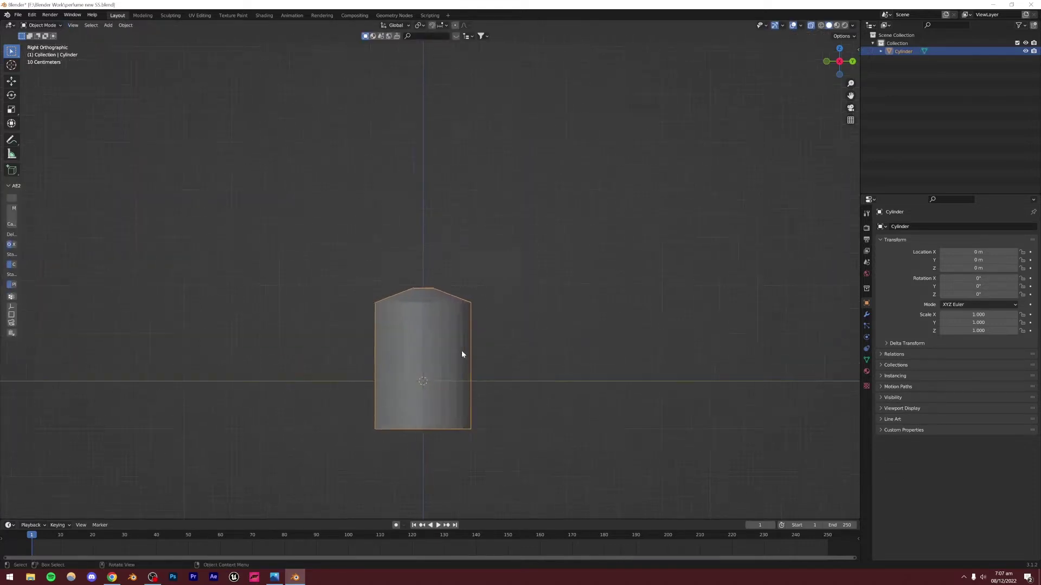
middle_click_drag(462, 354, 477, 407)
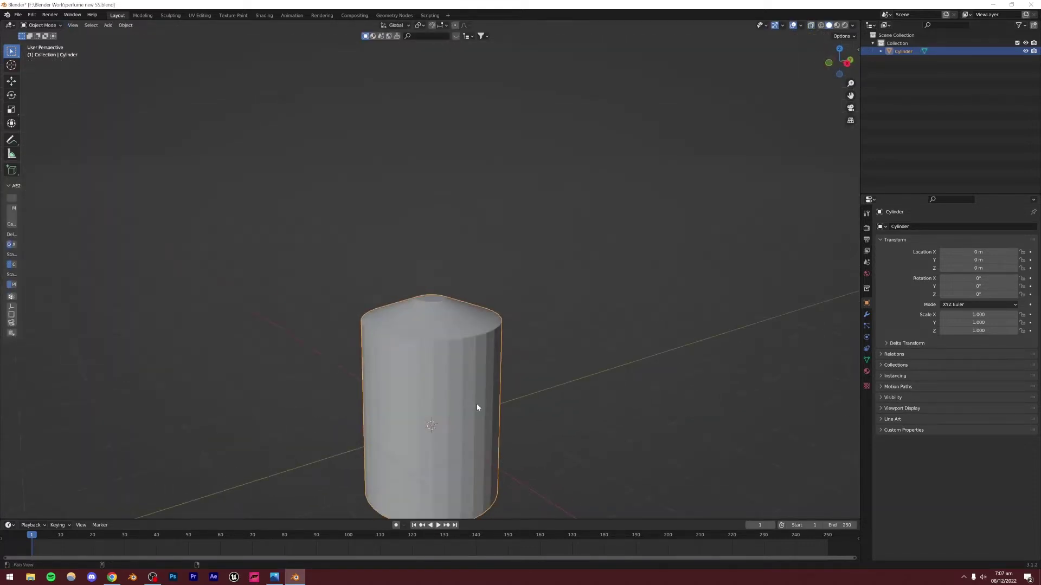
scroll(477, 407, "down", 2)
left_click(281, 578)
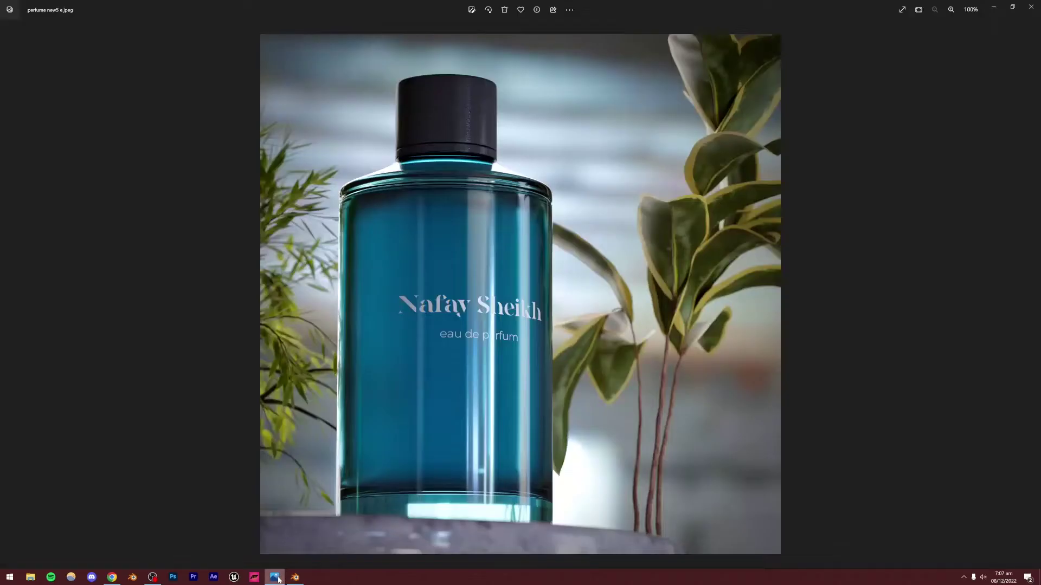
left_click(276, 578)
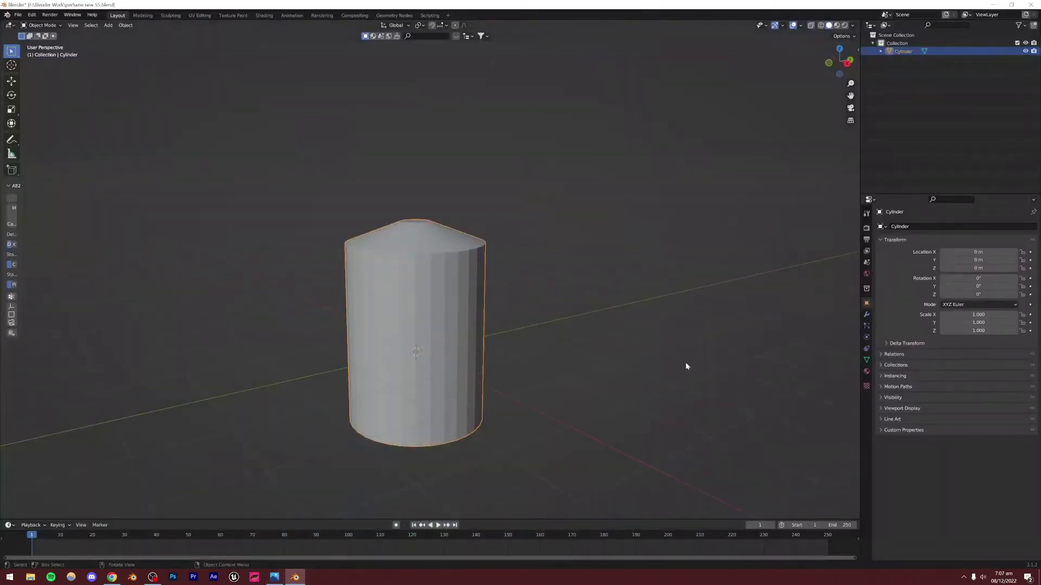
Step: Add a Subdivision Surface modifier with Levels Viewport and Render both at 3
left_click(867, 316)
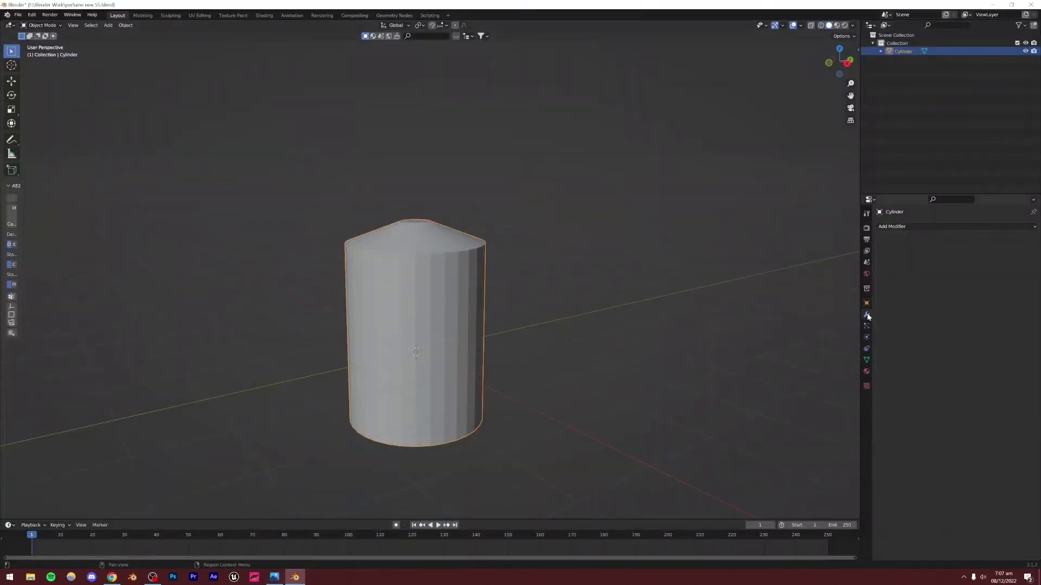
left_click(903, 228)
left_click(868, 366)
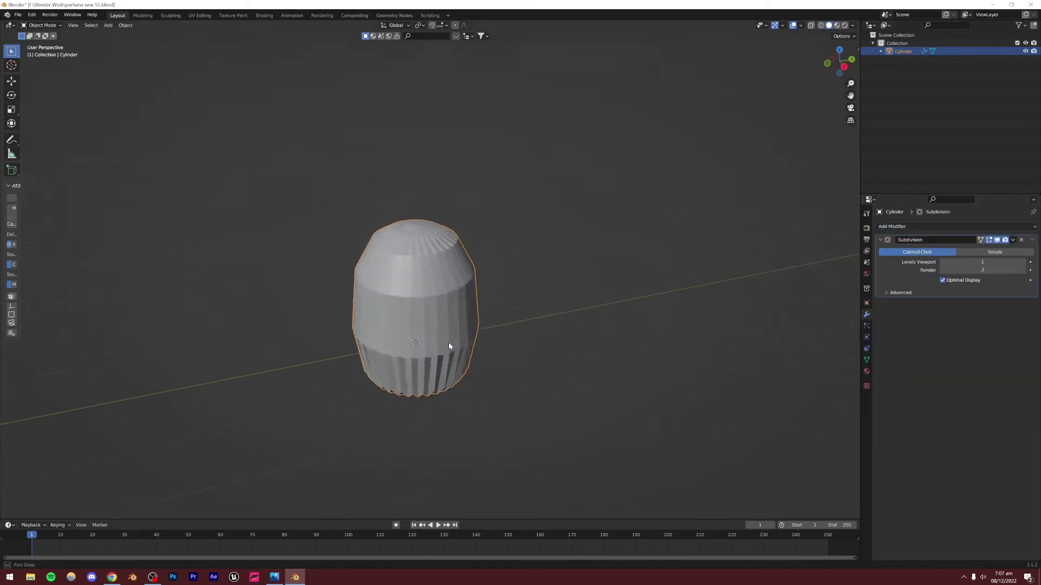
middle_click_drag(449, 343, 585, 295)
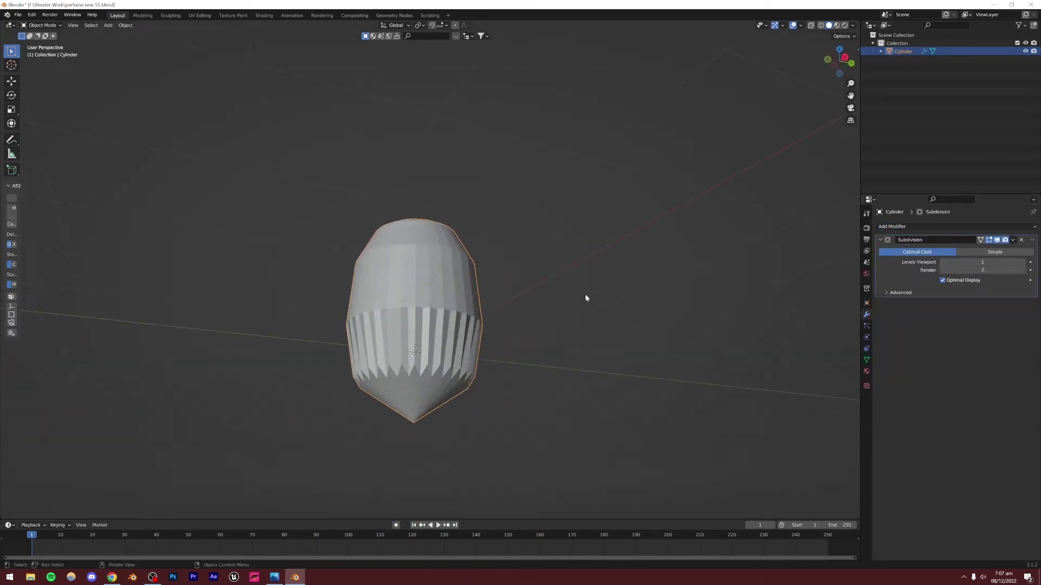
left_click(1019, 262)
left_click(1020, 263)
left_click(1023, 271)
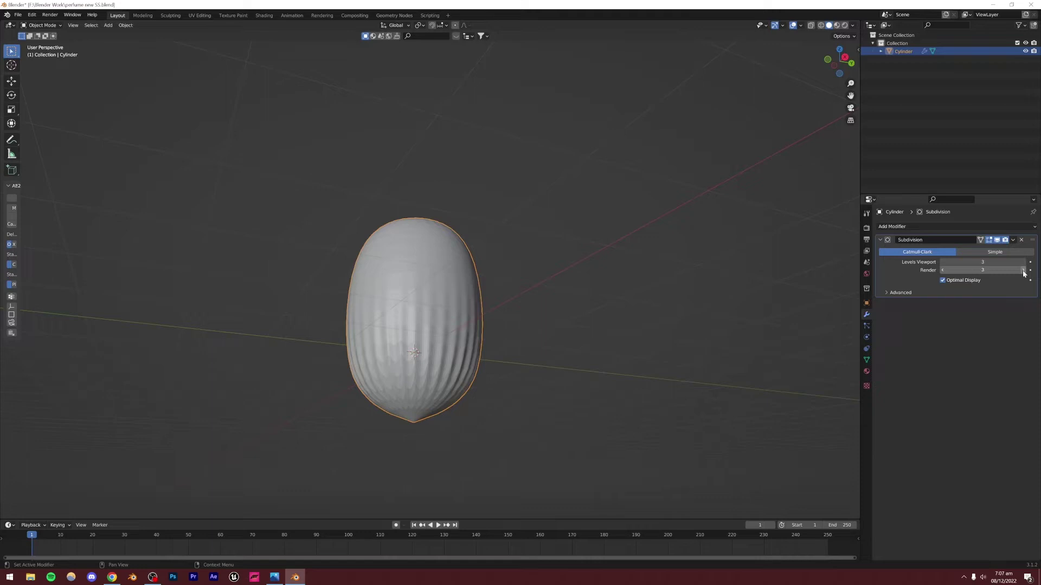
Step: Inspect the smoothed shape, reselect the cylinder and enter Edit Mode
left_click(490, 260)
middle_click_drag(490, 259, 442, 319)
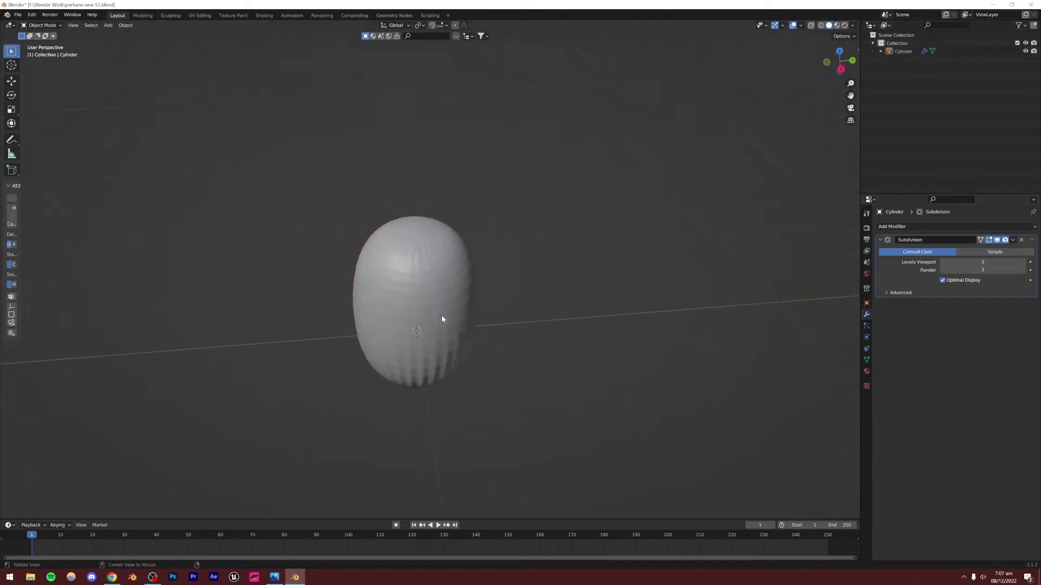
left_click(442, 325)
key("Tab")
scroll(432, 301, "up", 4)
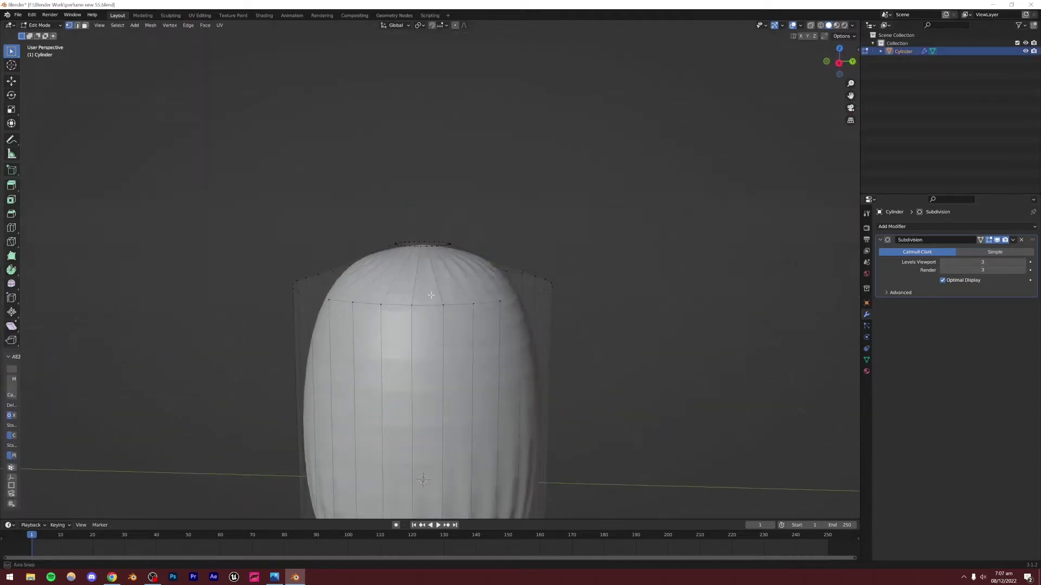
Step: Select the bottle's bottom cap face and inset it twice
scroll(431, 295, "down", 3)
middle_click_drag(431, 295, 434, 299)
scroll(434, 299, "up", 2)
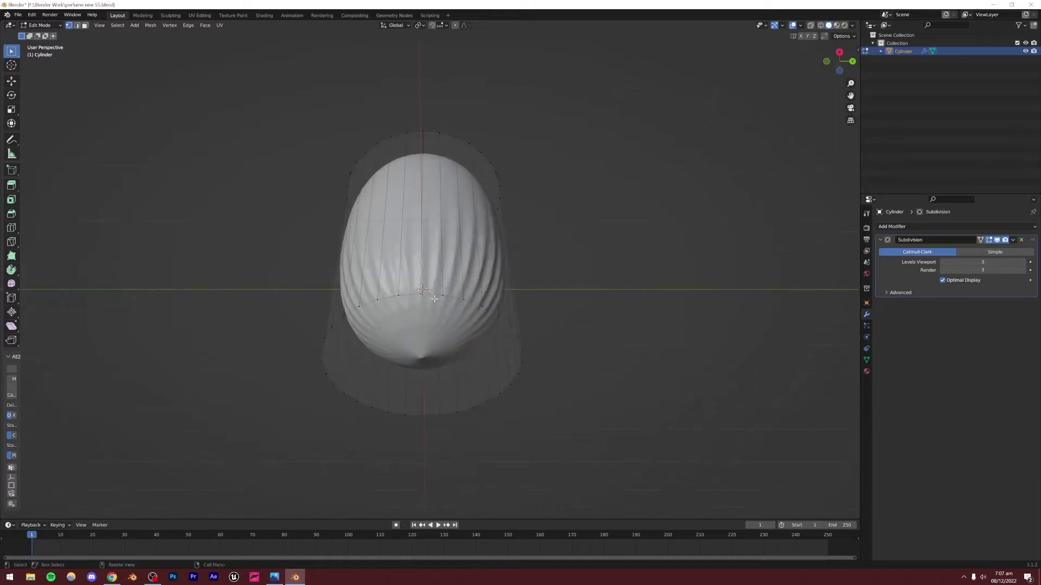
scroll(434, 298, "up", 1)
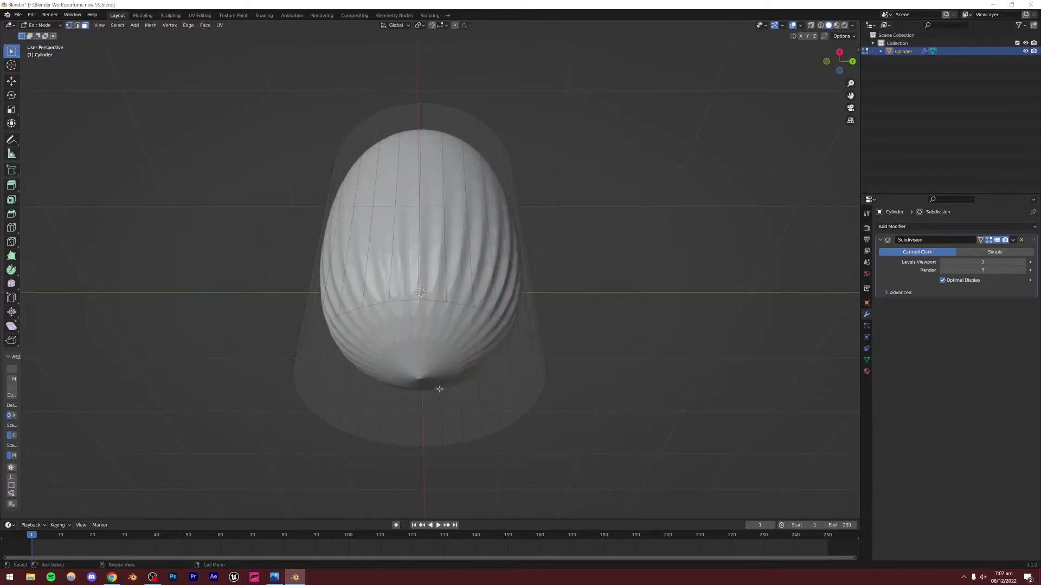
left_click(413, 377)
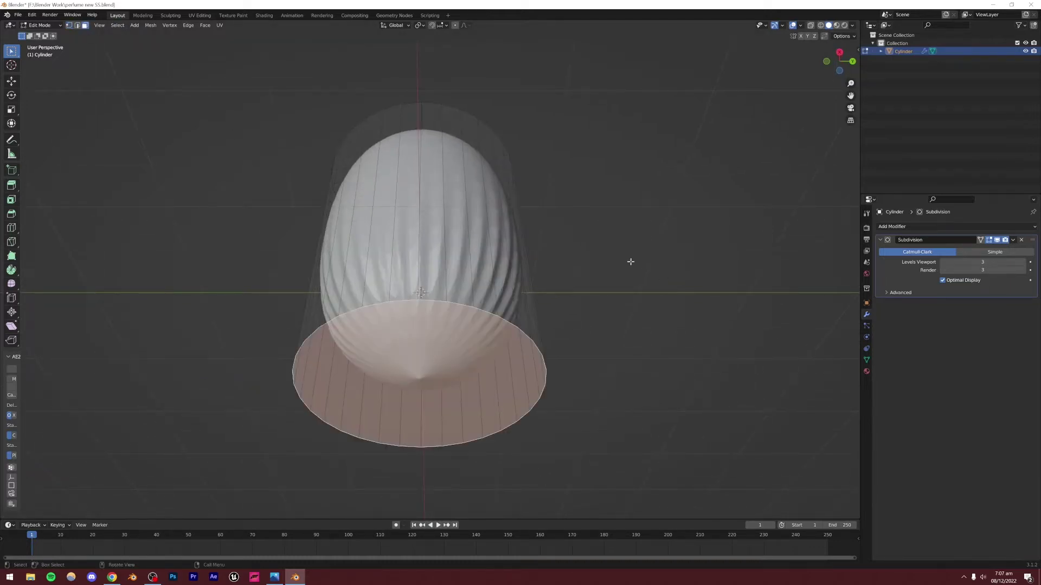
key("i")
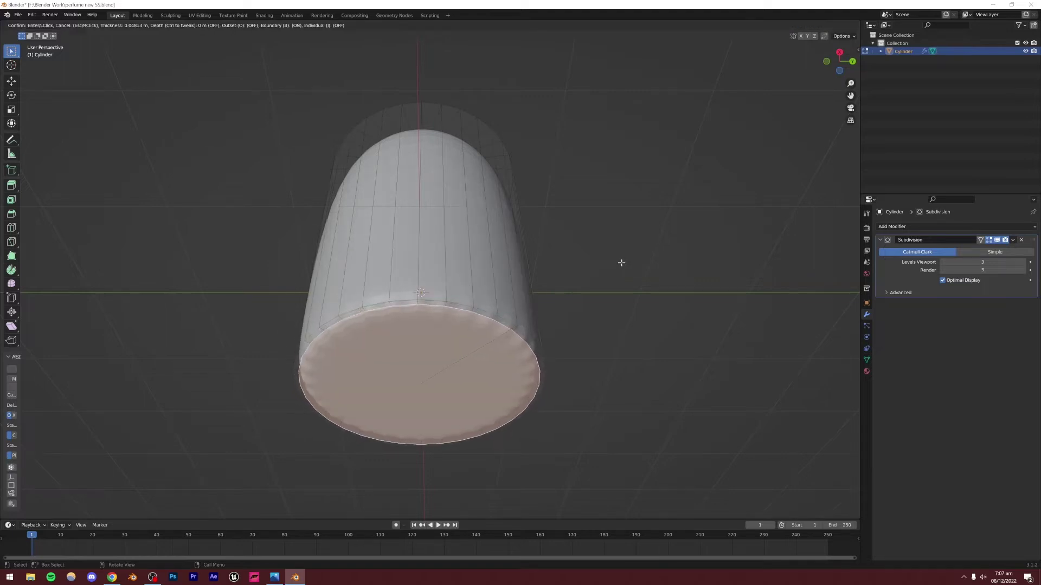
left_click(621, 262)
key("i")
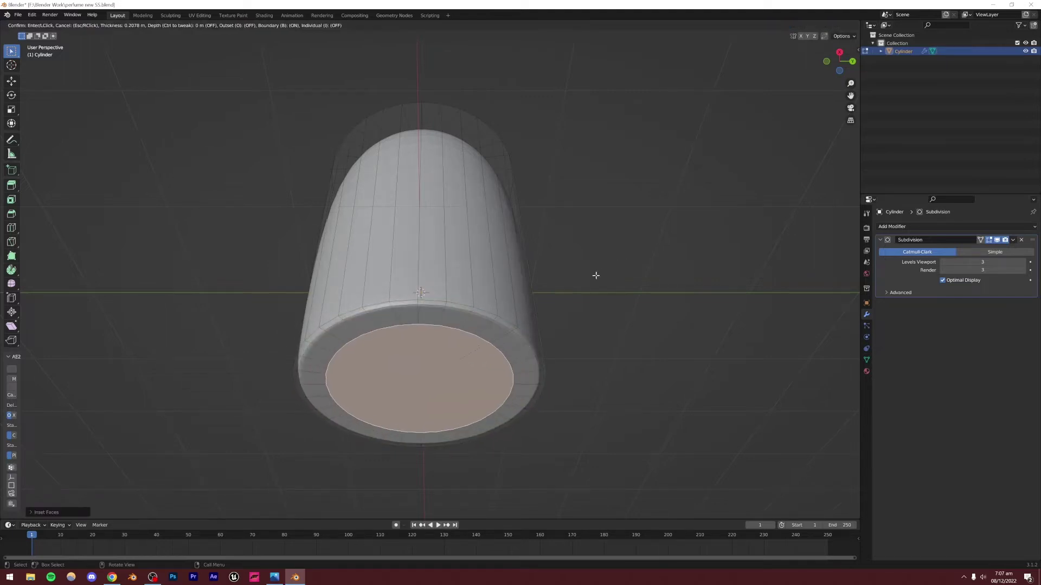
left_click(585, 280)
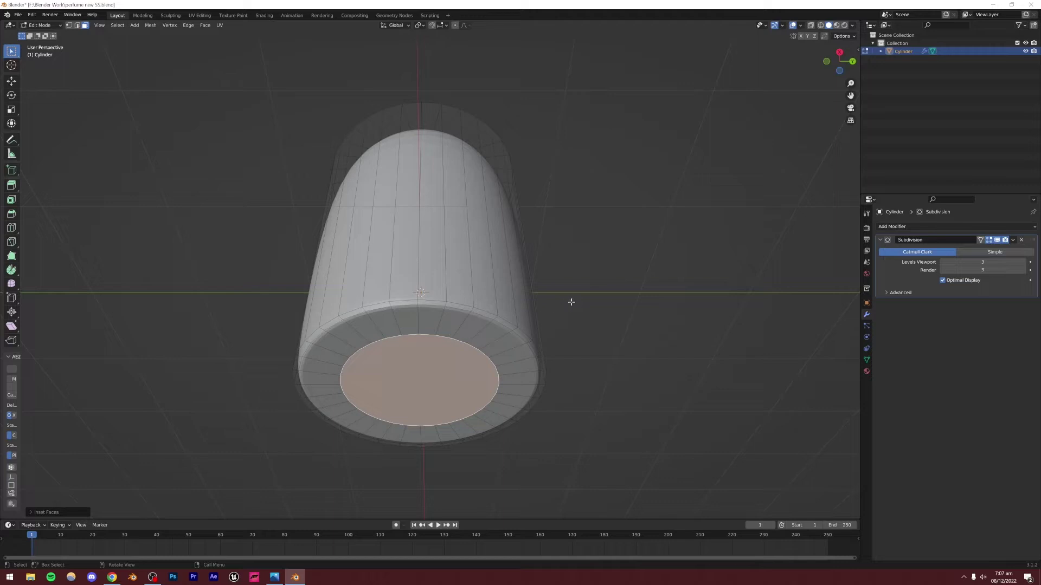
Step: Check the smoothed inset base in Object Mode, then return to Edit Mode
key("Tab")
middle_click_drag(572, 302, 436, 309)
key("Tab")
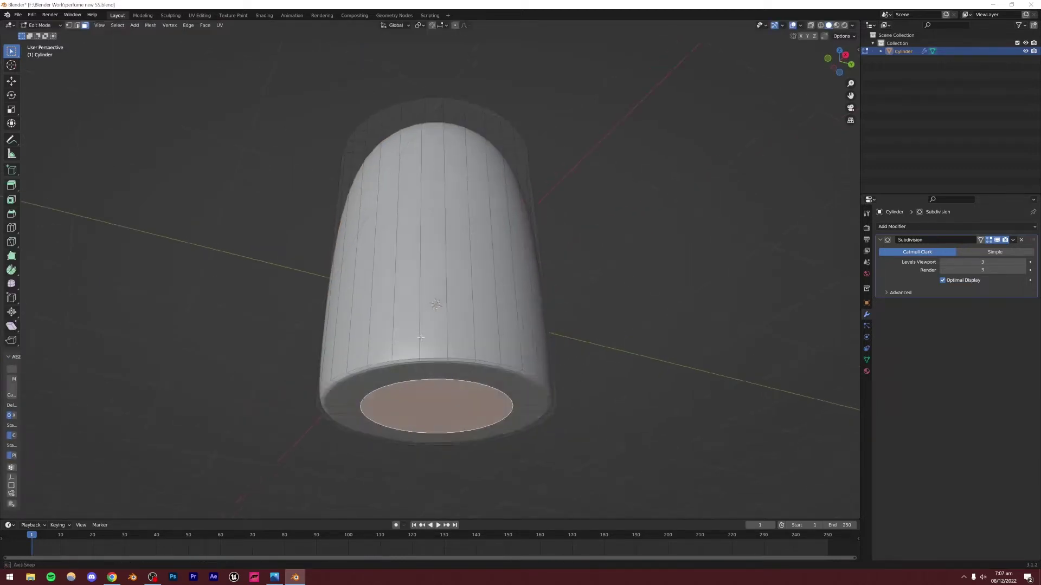
middle_click_drag(344, 374, 401, 370)
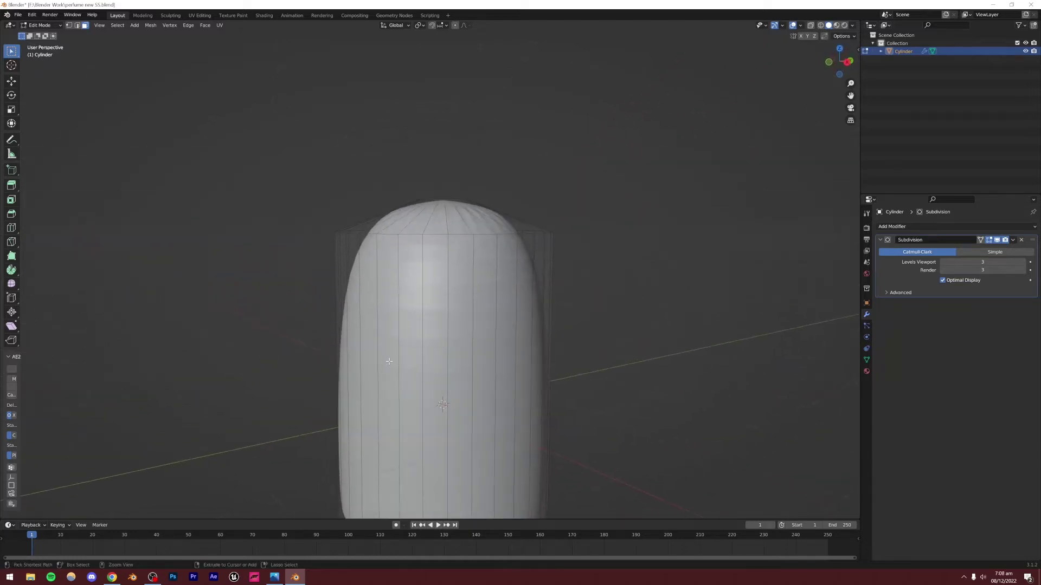
Step: Add a Ctrl+R loop cut near the top of the cylinder
key("ctrl+r")
left_click(361, 371)
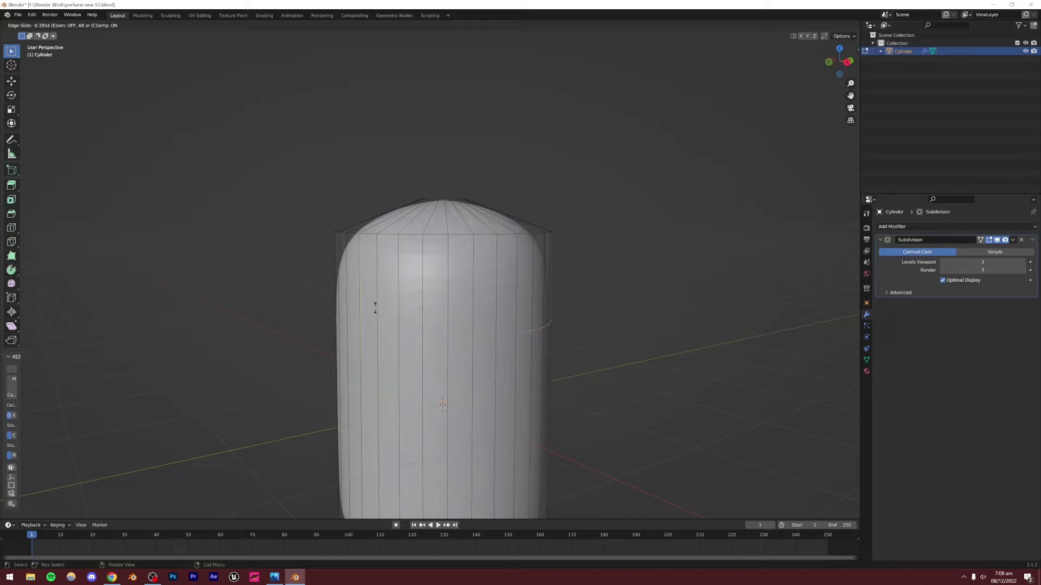
left_click(372, 227)
middle_click_drag(372, 226, 362, 238)
scroll(363, 238, "up", 4)
middle_click_drag(351, 201, 407, 328, "shift")
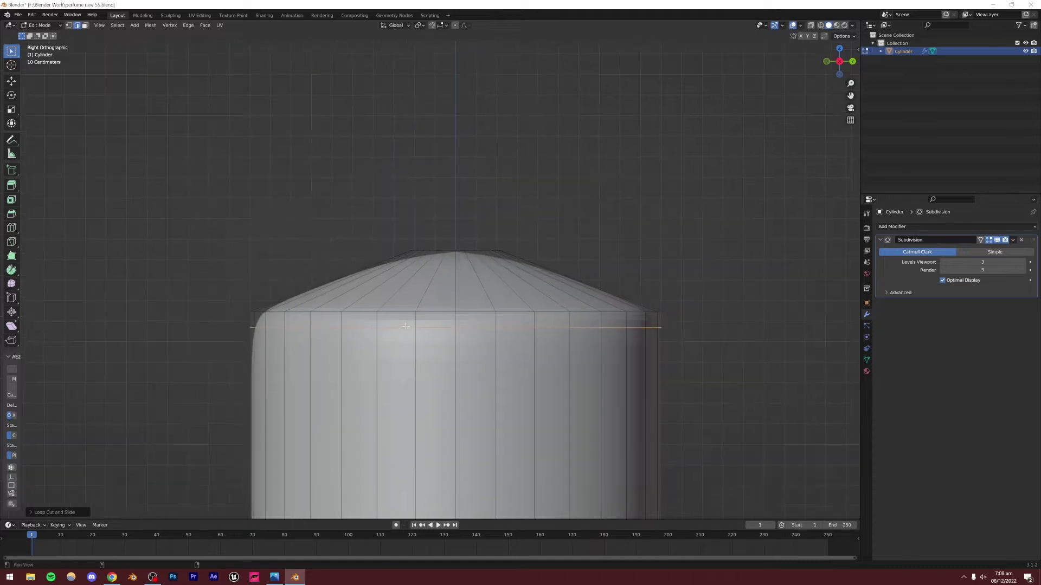
Step: Edge-slide the cap's upper loop to tighten the shoulder, then select the central top face
left_click(342, 280, "alt")
key("g")
key("g")
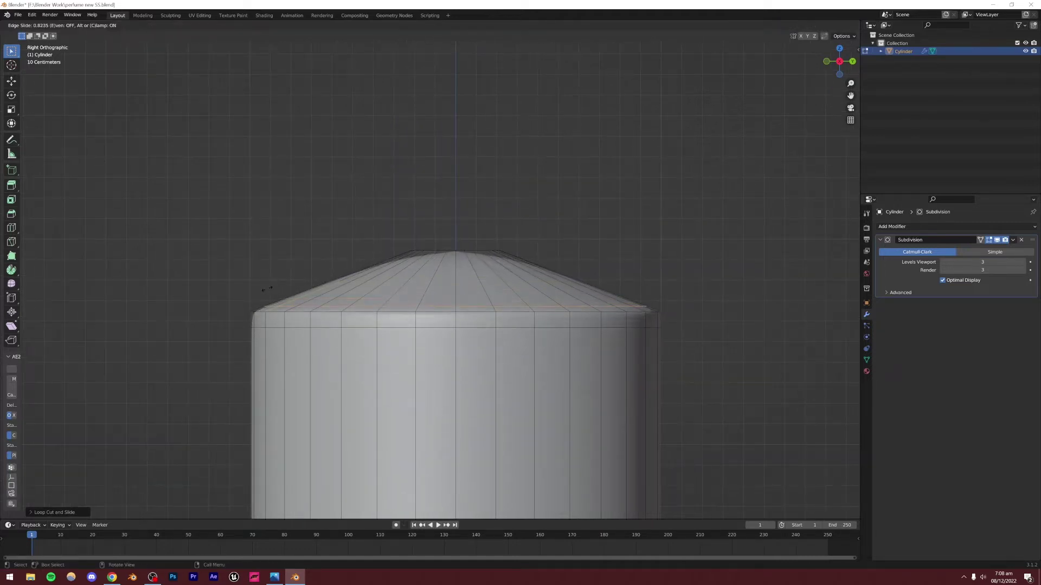
left_click(265, 284)
scroll(400, 348, "down", 3)
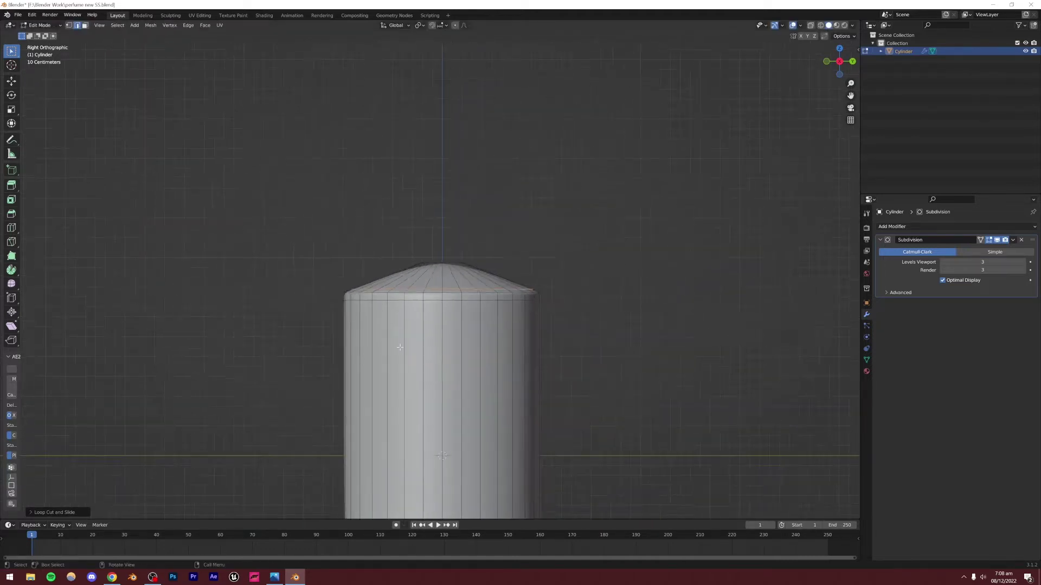
middle_click_drag(400, 348, 405, 387)
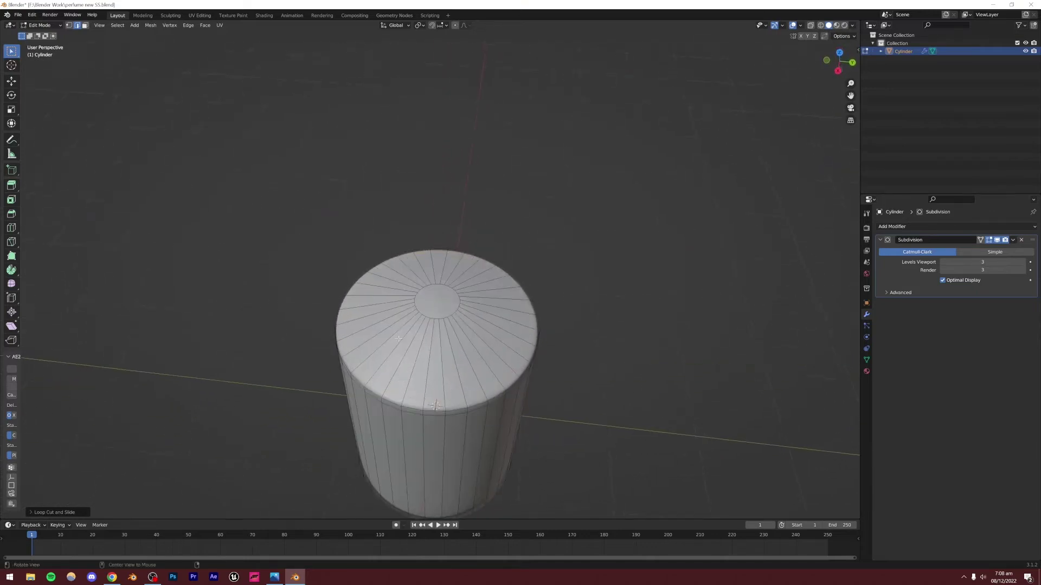
left_click(85, 27)
left_click(439, 302)
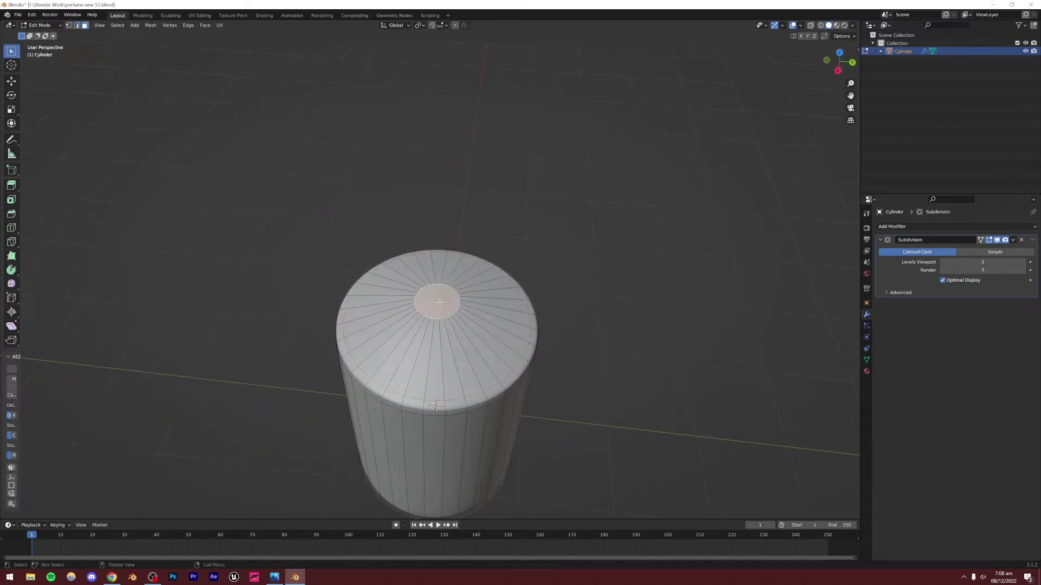
middle_click_drag(435, 311, 486, 372)
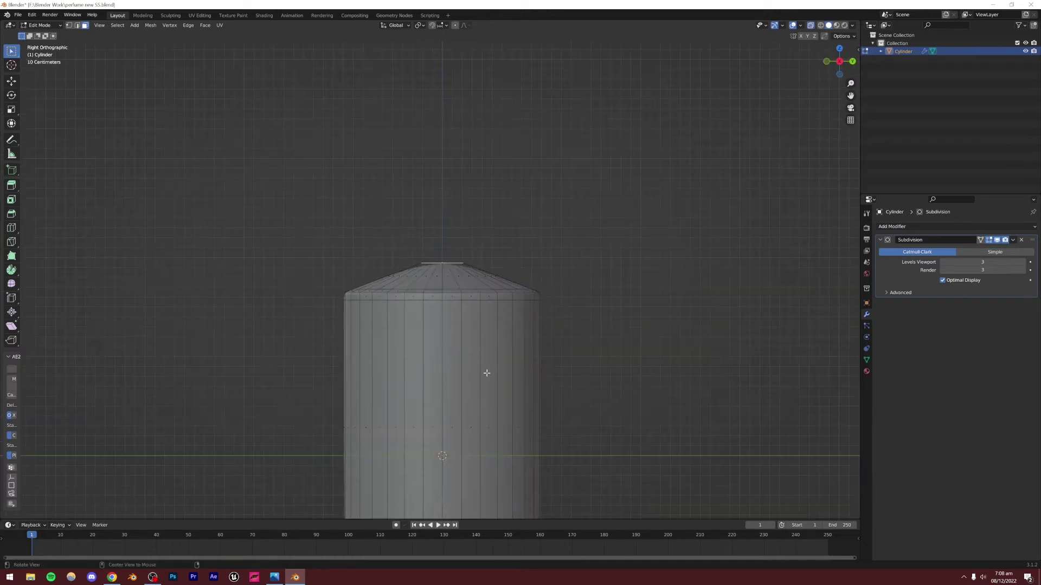
Step: In side view, extrude the small top face about 0.328 m down into the shoulder
key("KP_3")
middle_click_drag(463, 332, 444, 324, "shift")
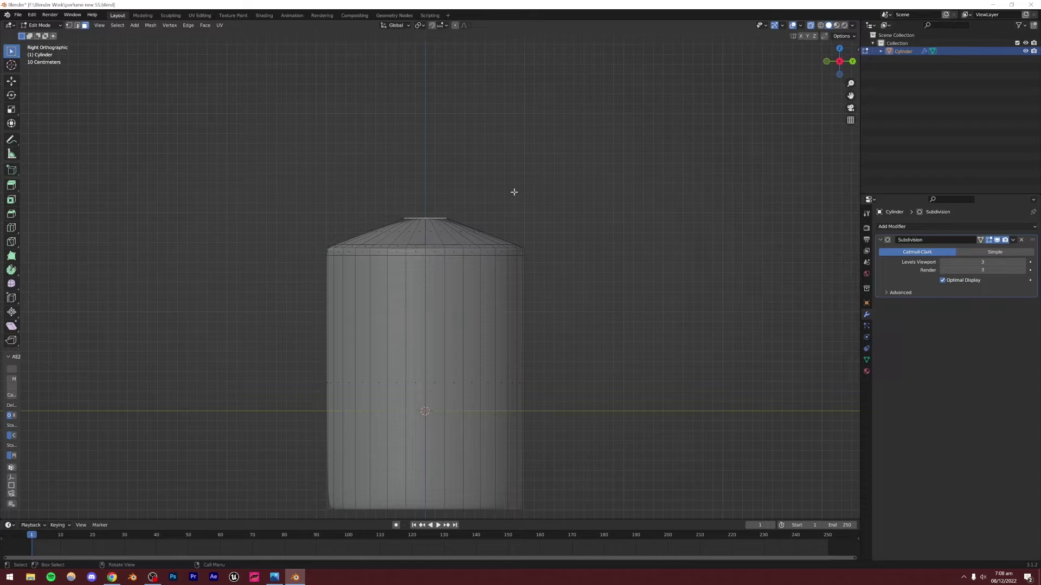
key("e")
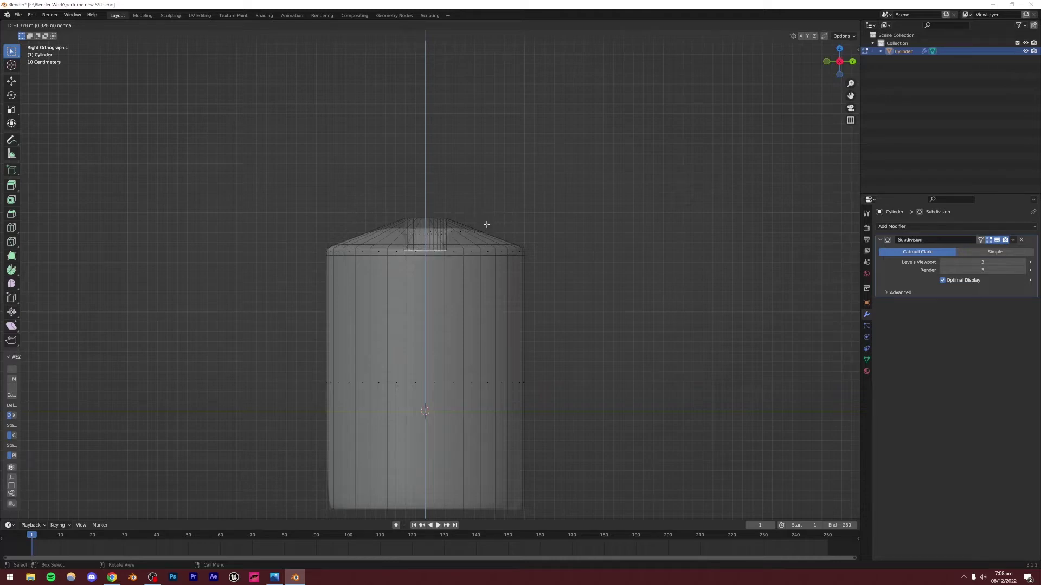
left_click(486, 225)
Step: Check the teal perfume reference in Photos, then return to Blender
left_click(273, 577)
scroll(366, 207, "up", 2)
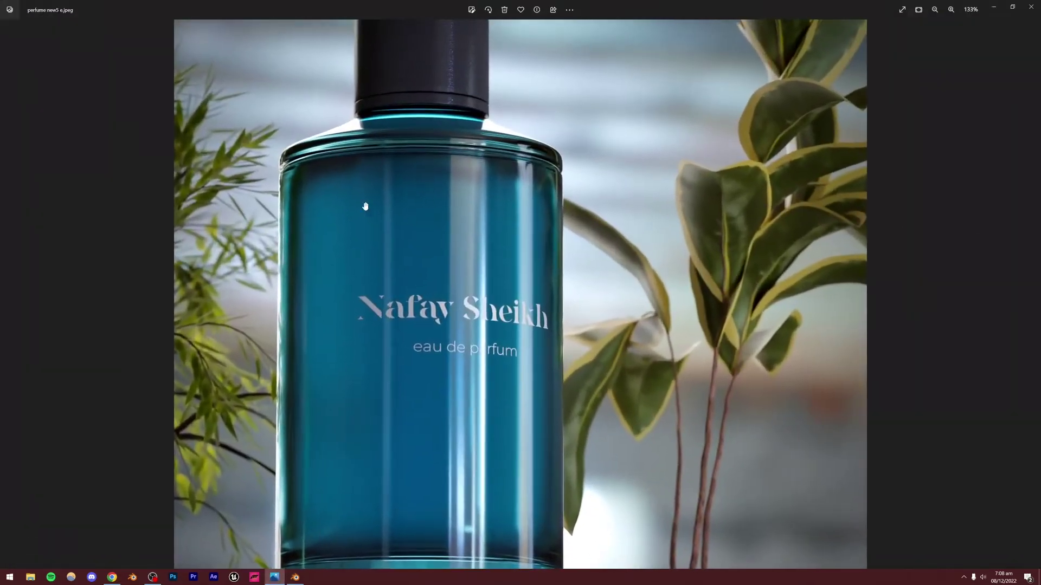
scroll(279, 503, "down", 2)
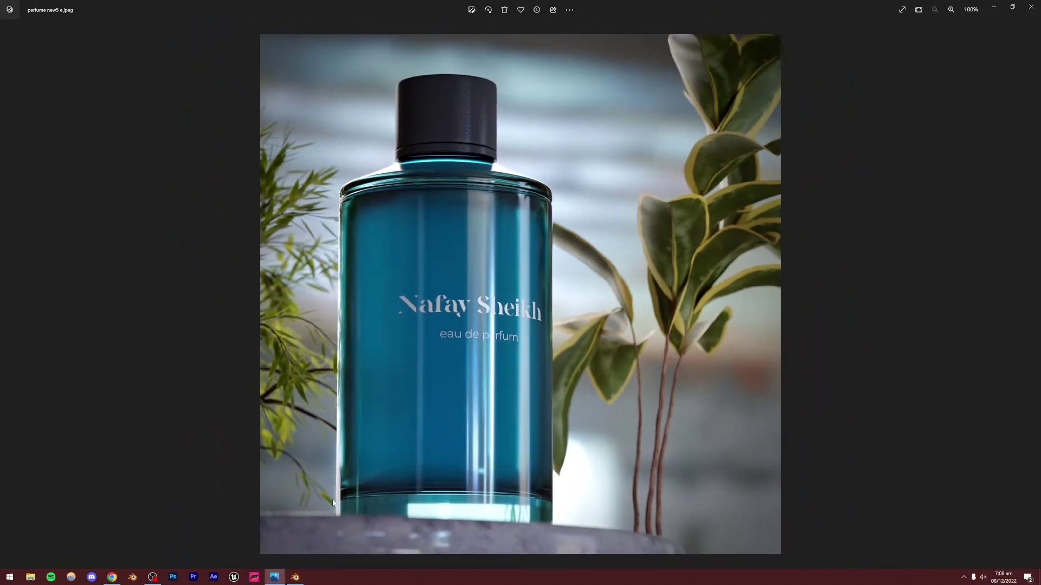
left_click(295, 578)
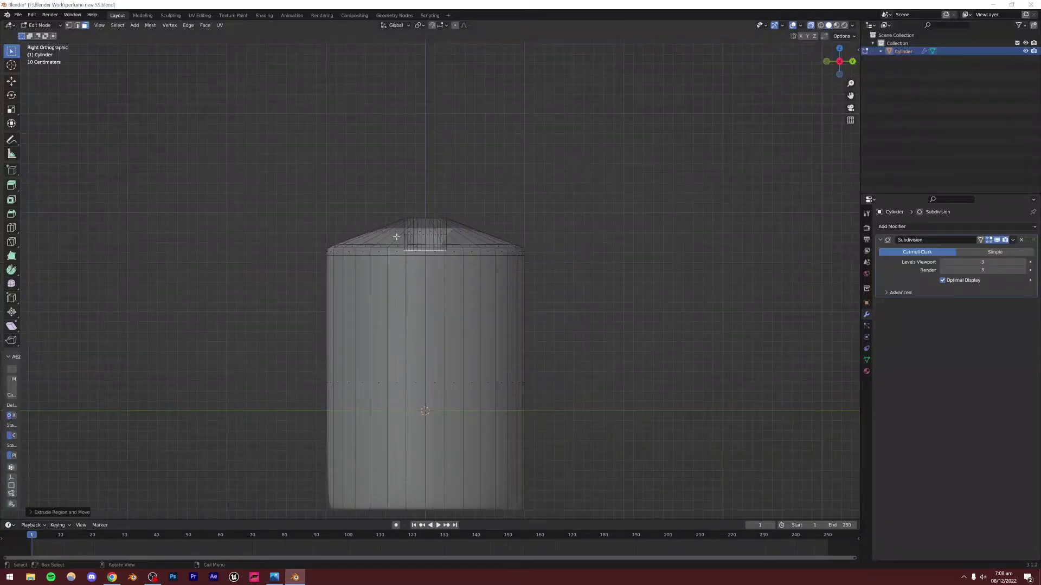
Step: Extrude the top face again along its normal into the bottle body
key("s")
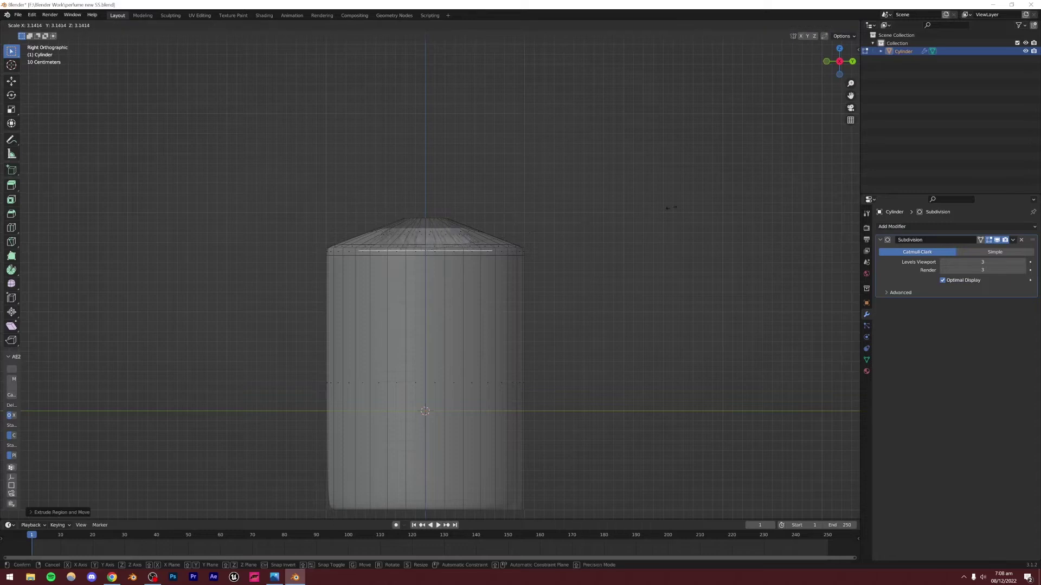
right_click(714, 197)
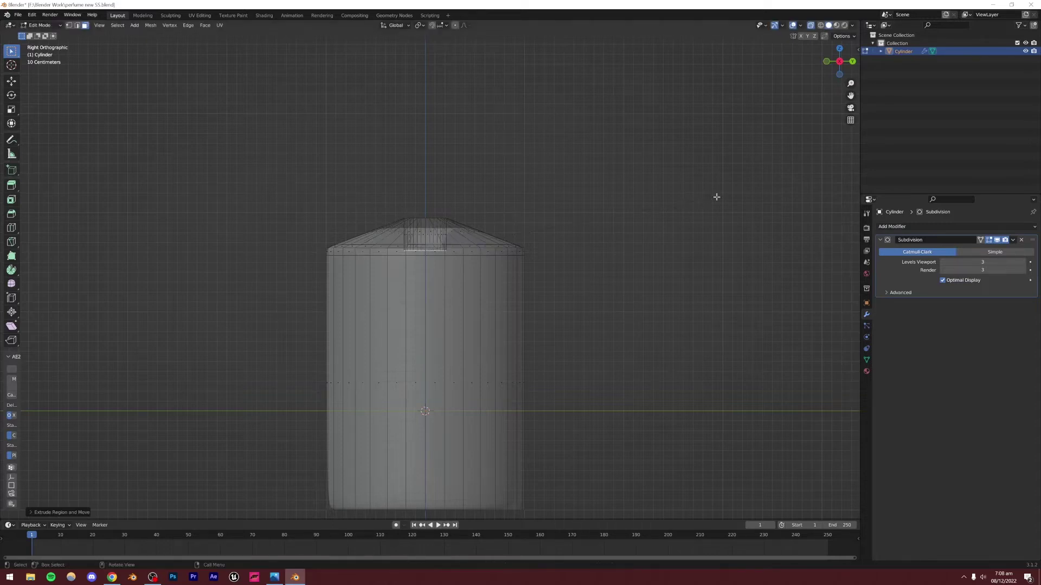
scroll(438, 254, "up", 3)
key("e")
key("z")
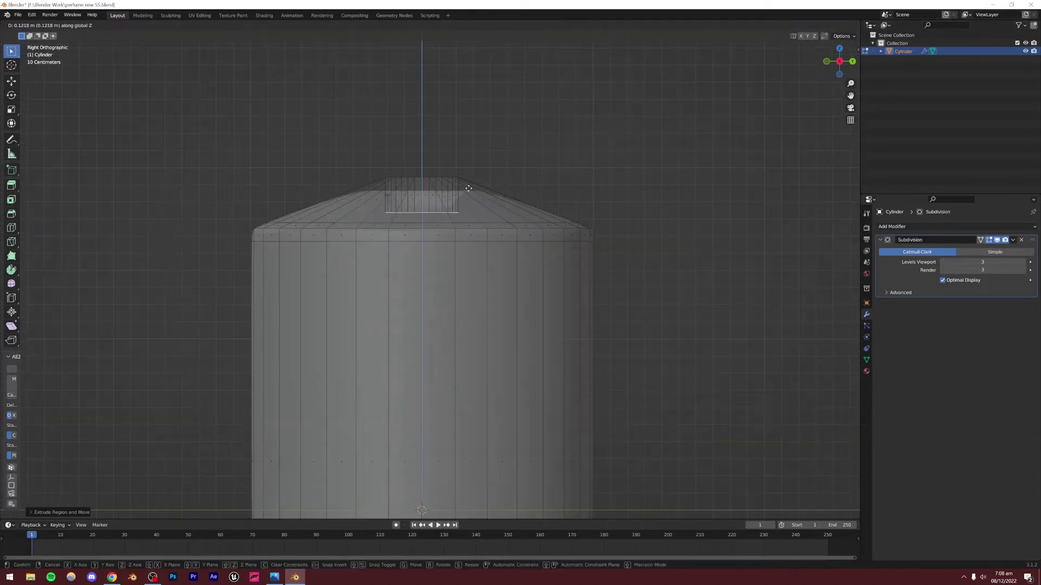
key("z")
left_click(466, 199)
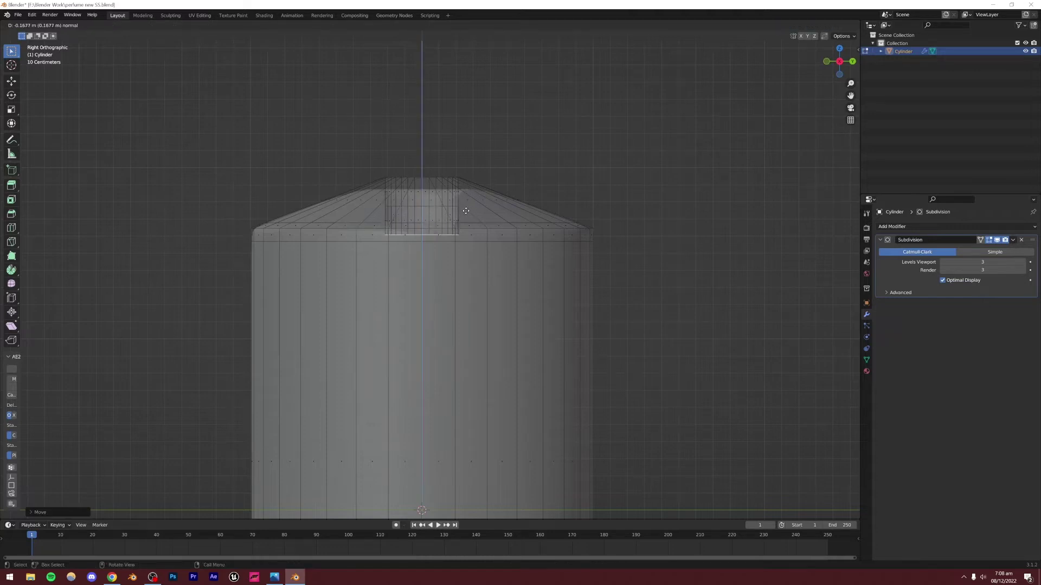
Step: Add another extrusion at the top and scale it about 4.4× outward to form a broader rim
key("e")
right_click(465, 212)
key("s")
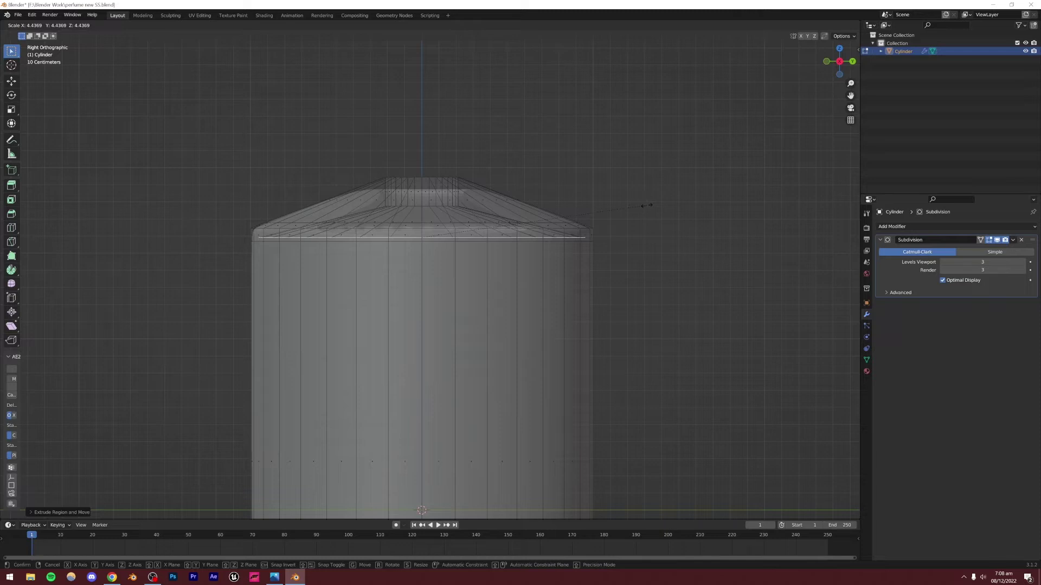
left_click(648, 206)
scroll(458, 333, "down", 5)
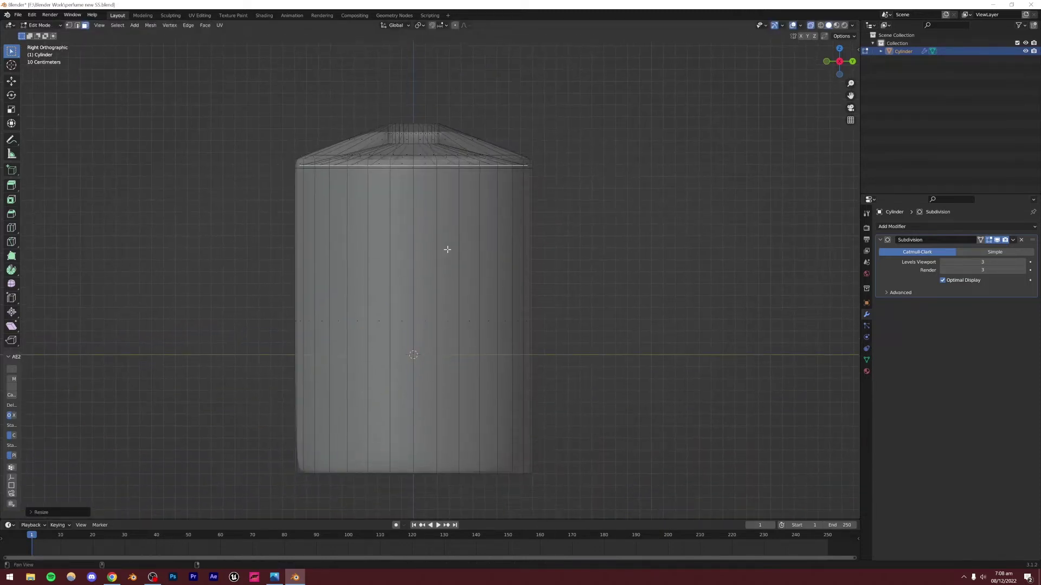
key("e")
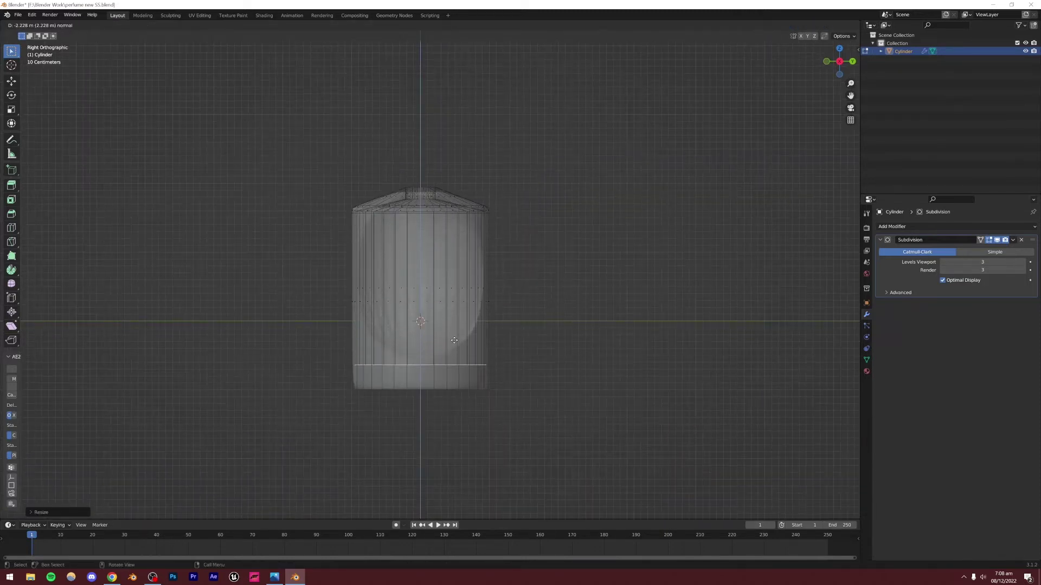
right_click(455, 346)
Step: Extrude the bottom face up into the bottle body
scroll(448, 357, "up", 5)
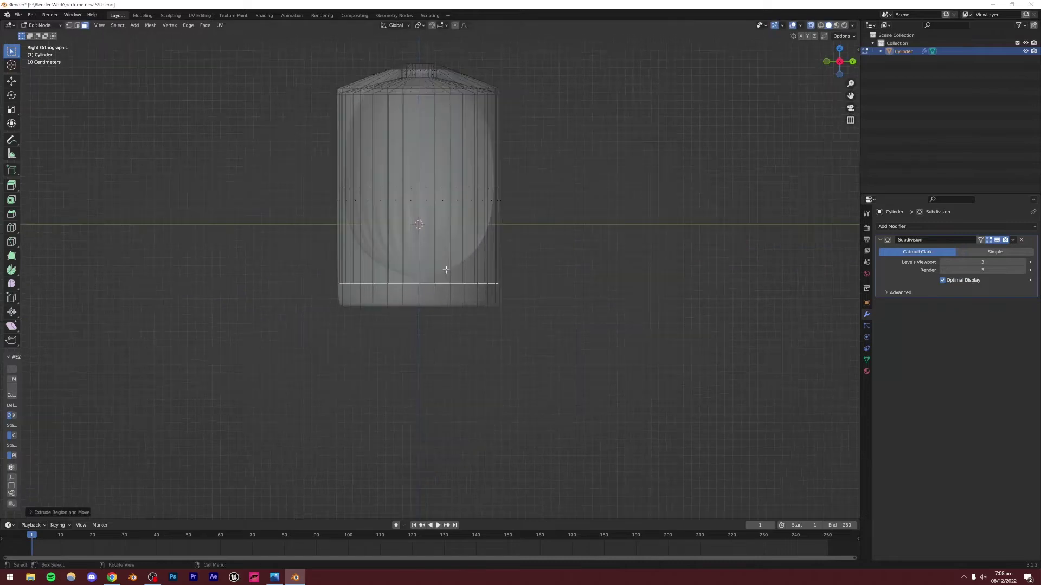
key("e")
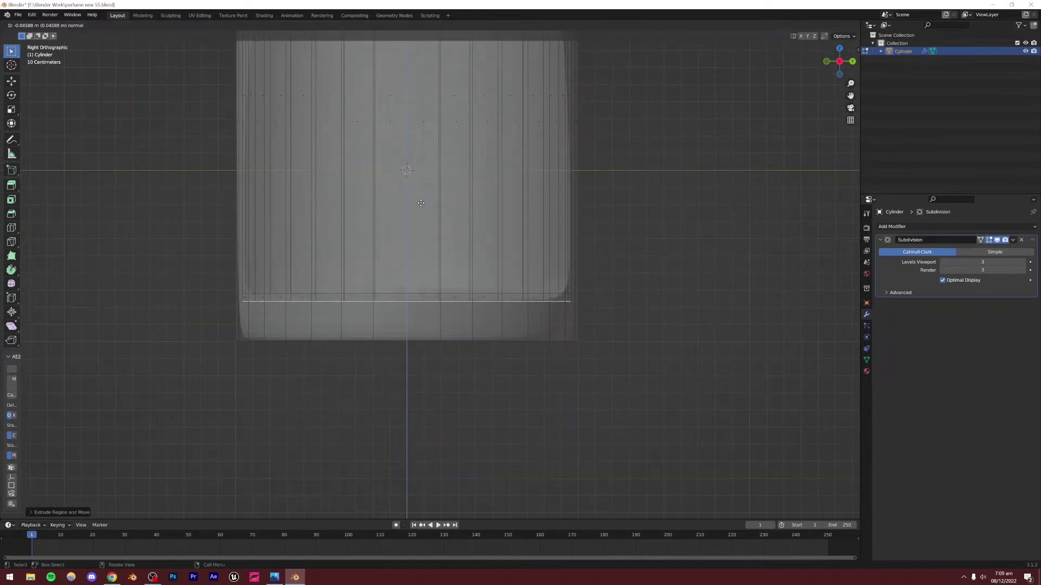
left_click(421, 205)
middle_click_drag(420, 205, 454, 202)
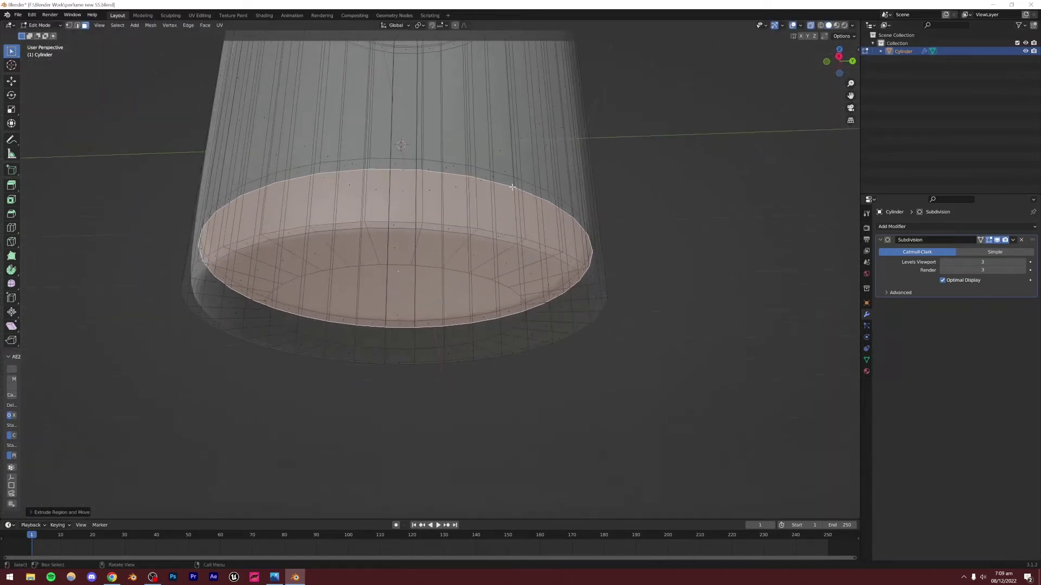
Step: Inset the bottom face by about 0.038 m, then return to Object Mode and deselect
key("i")
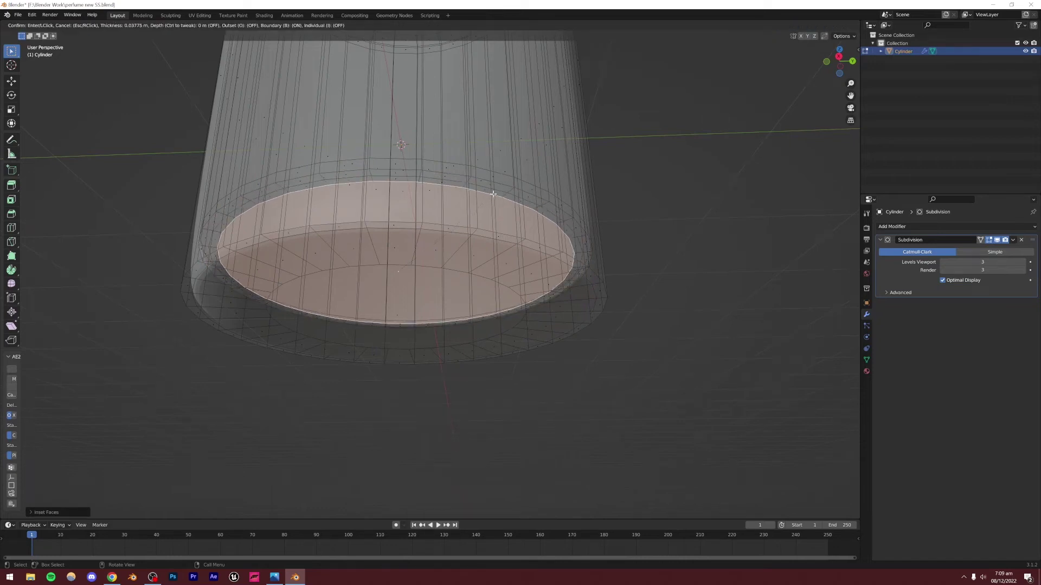
left_click(419, 237)
key("Tab")
scroll(419, 237, "down", 3)
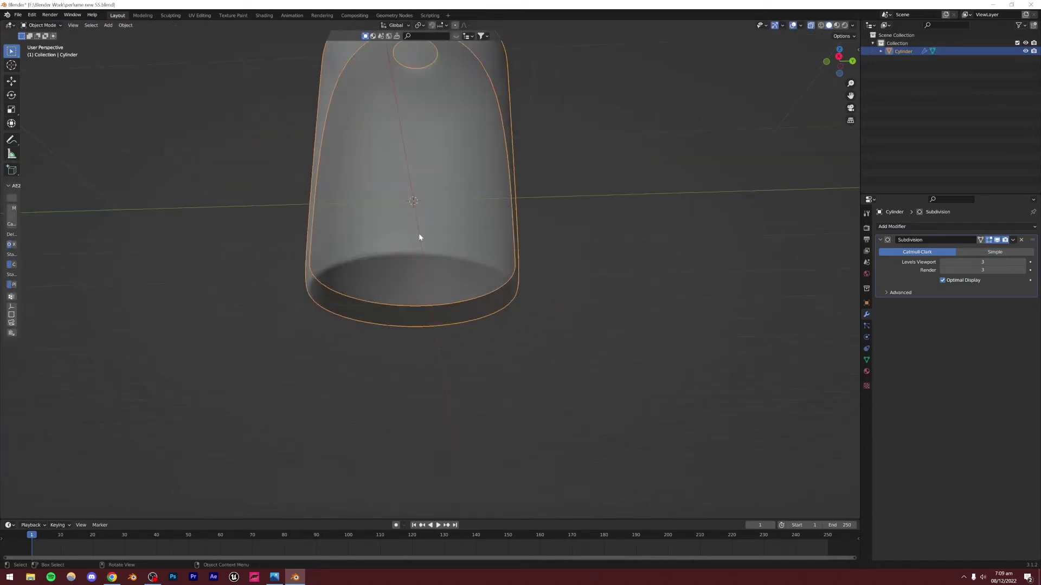
mouse_move(419, 237)
middle_mouse_down()
mouse_move(457, 205)
mouse_move(443, 231)
mouse_move(426, 213)
mouse_move(412, 231)
middle_mouse_up()
key("alt+a")
scroll(427, 216, "down", 2)
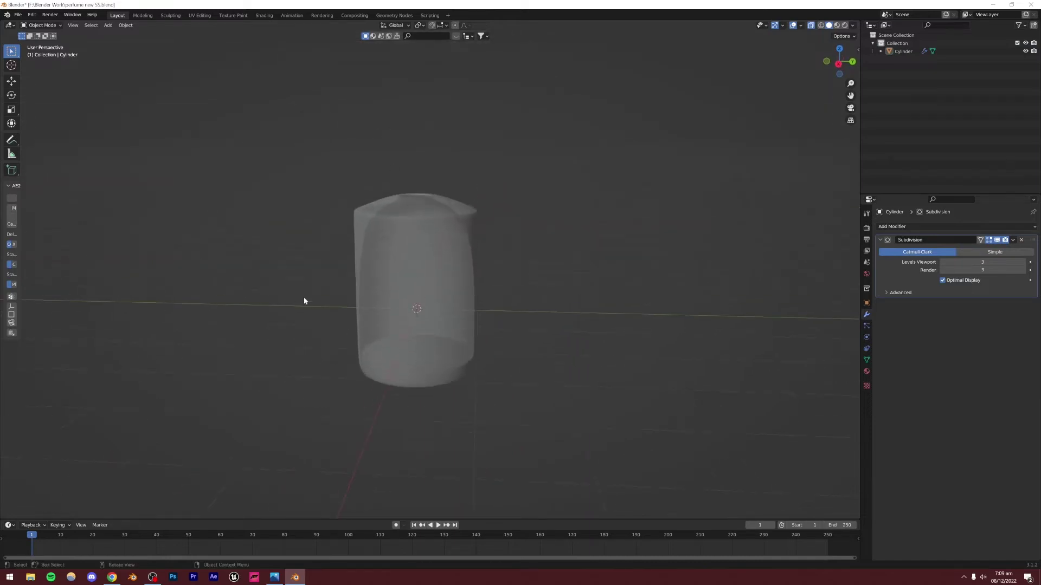
left_click(112, 576)
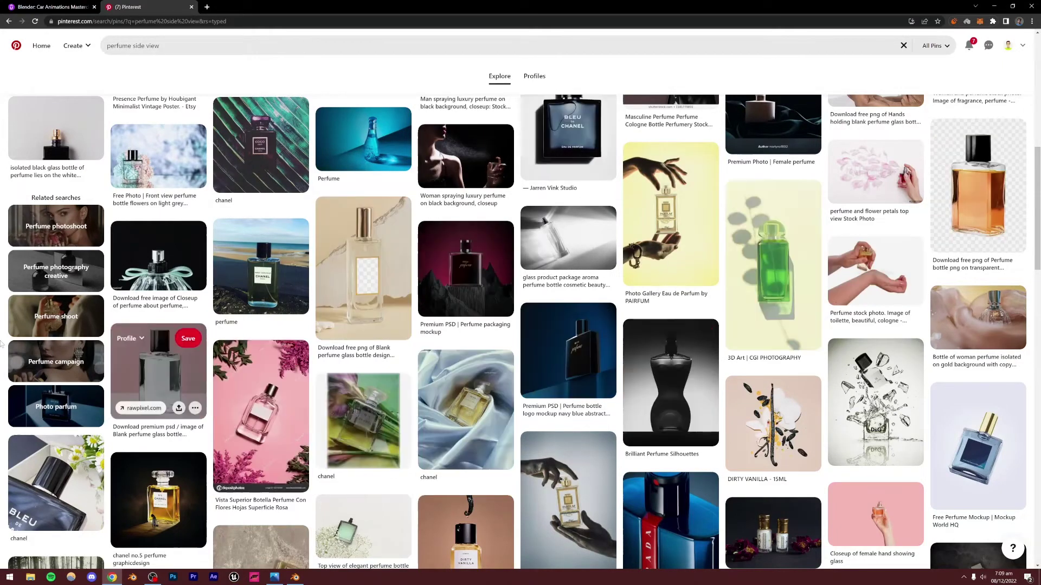
scroll(3, 339, "down", 5)
scroll(3, 339, "down", 4)
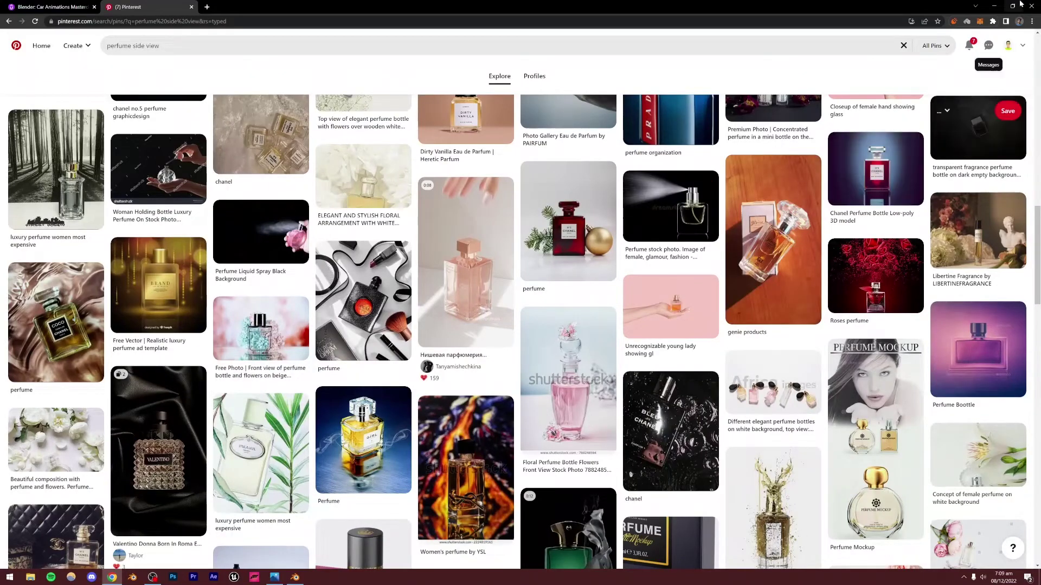
left_click(994, 5)
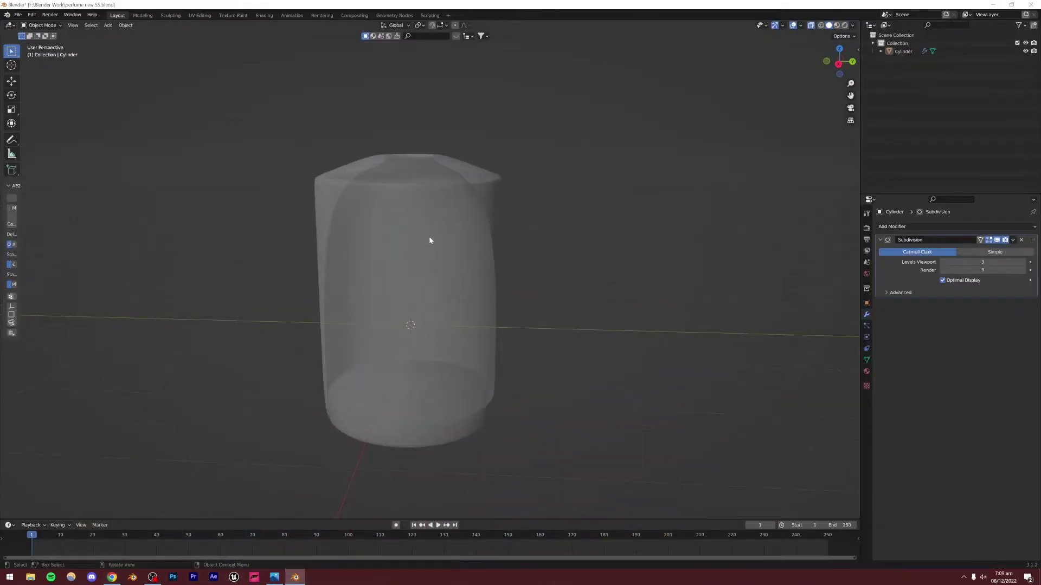
Step: Add a loop cut just below the bottle body's top edge and check the smoothed result
middle_click_drag(430, 240, 516, 242)
scroll(516, 242, "up", 5)
middle_click_drag(411, 196, 351, 275, "shift")
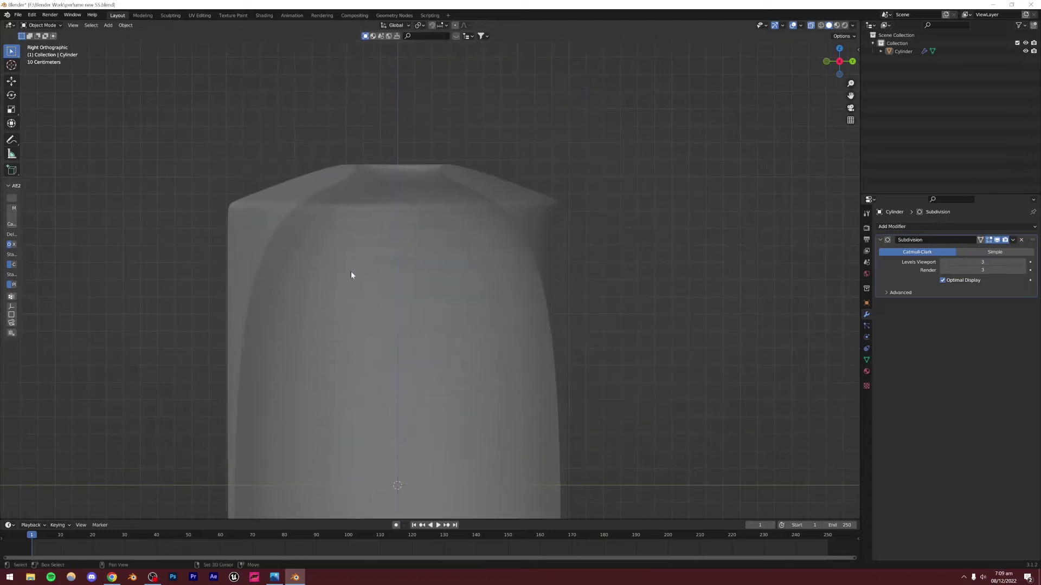
left_click(351, 275)
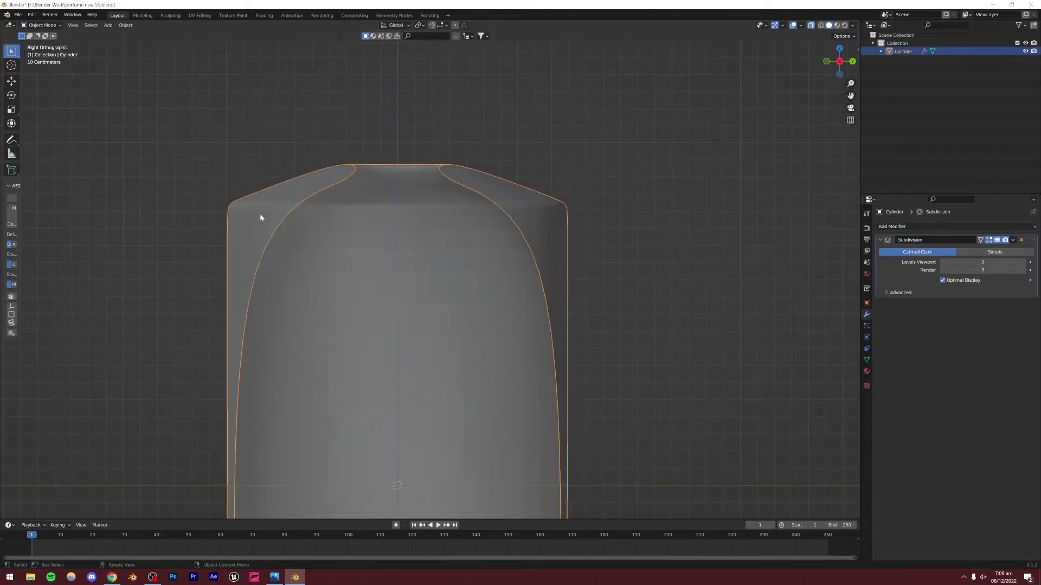
key("Tab")
key("Tab")
key("Tab")
key("ctrl+r")
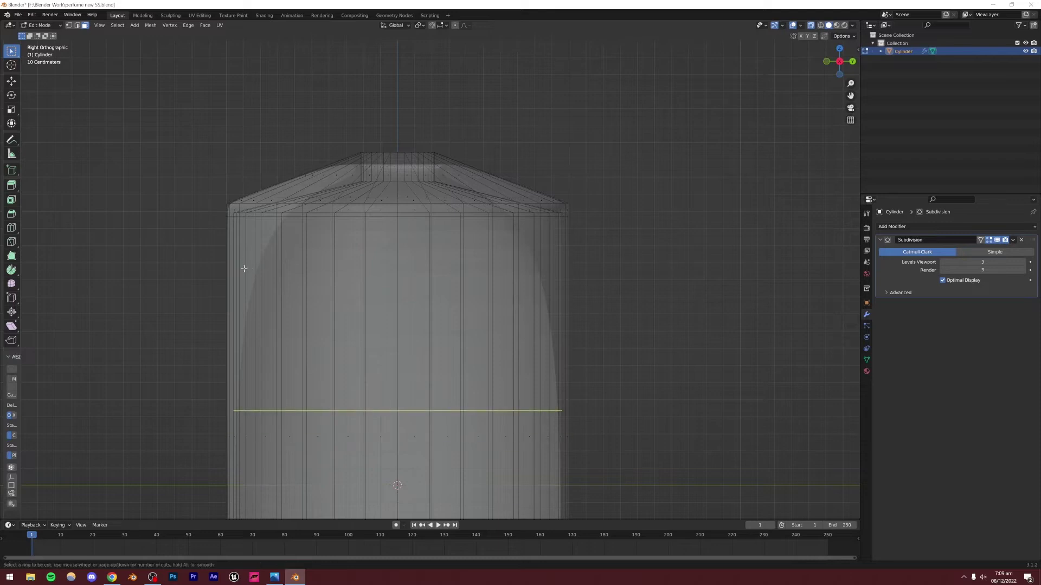
left_click(244, 268)
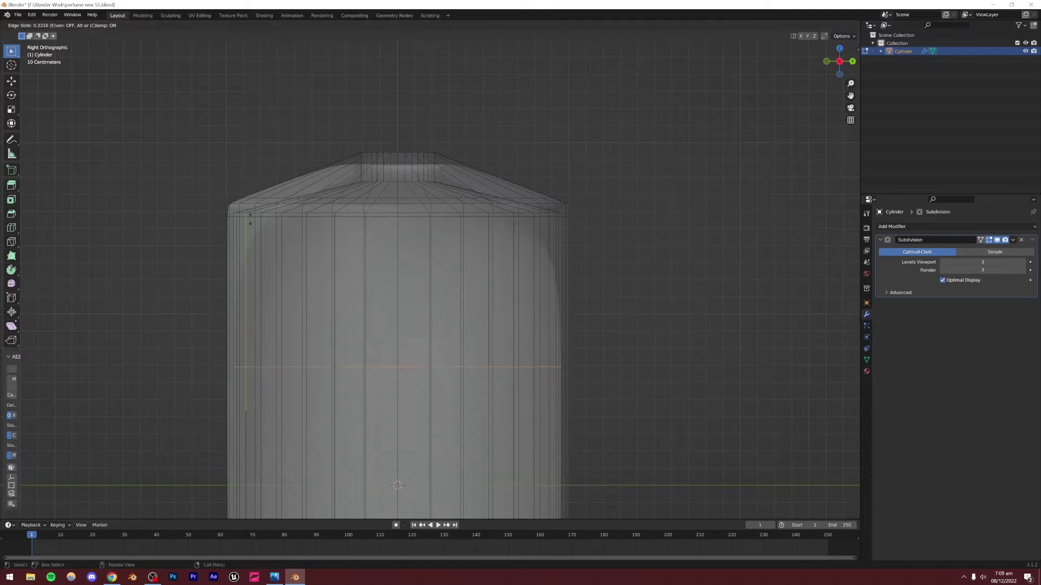
left_click(269, 80)
scroll(300, 211, "up", 3)
key("Tab")
scroll(341, 274, "down", 6)
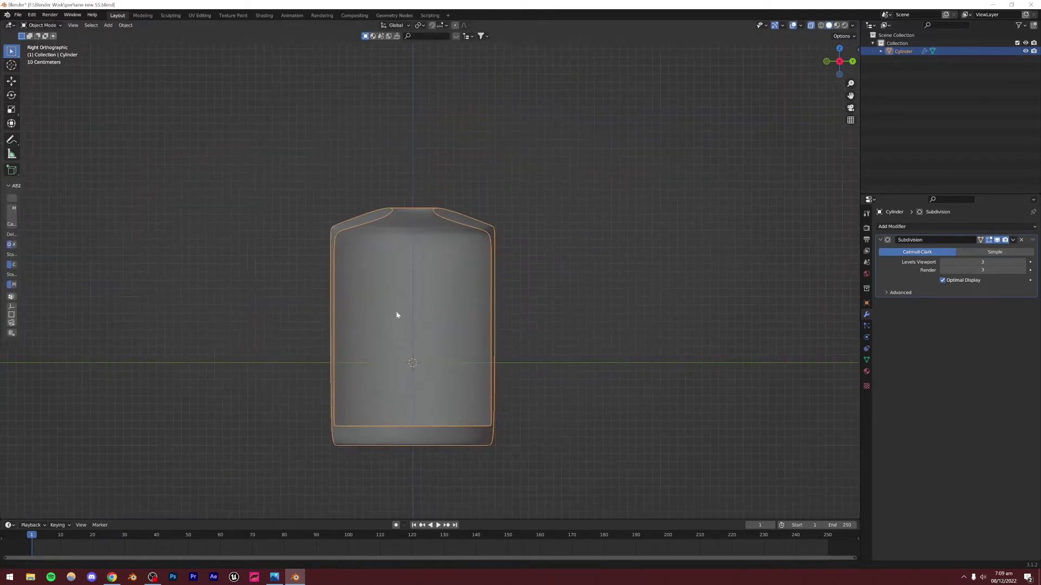
scroll(328, 249, "up", 3)
Step: Add another edge loop near the top of the body toward the shoulders
middle_click_drag(325, 227, 395, 286, "shift")
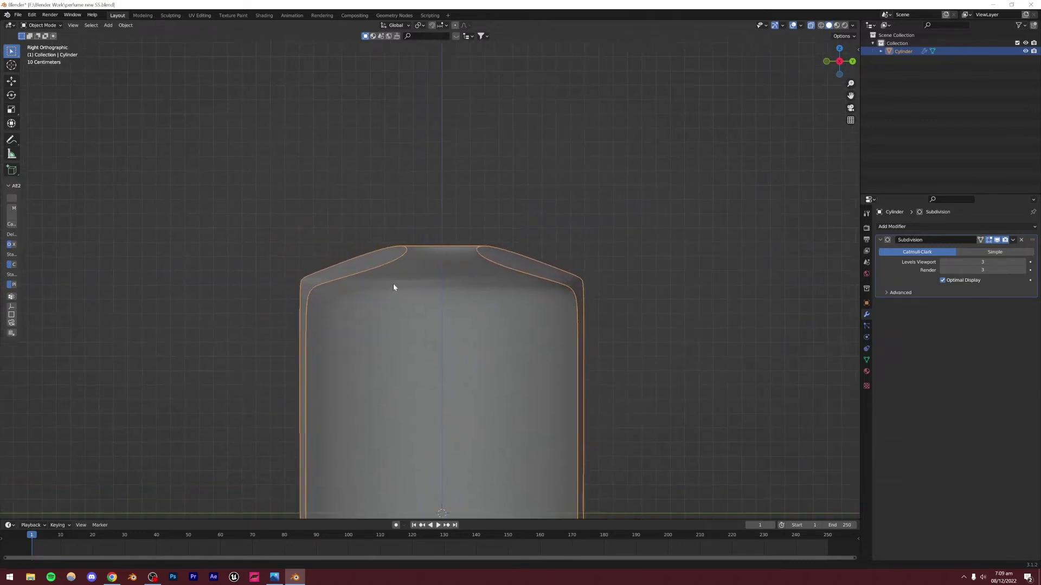
scroll(337, 293, "up", 2)
key("Tab")
key("ctrl+r")
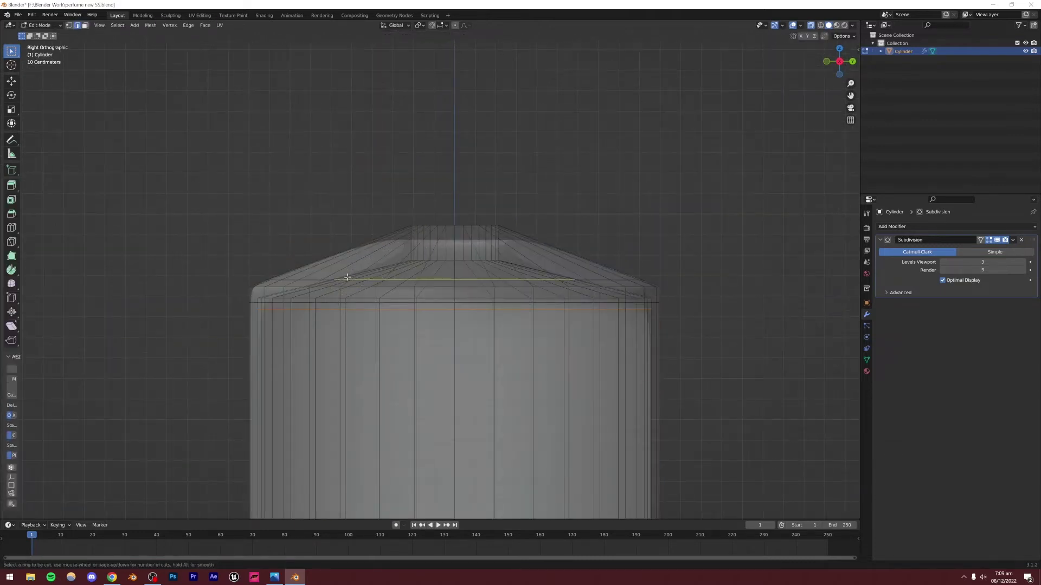
left_click(329, 286)
left_click(312, 287)
key("Tab")
scroll(373, 353, "down", 5)
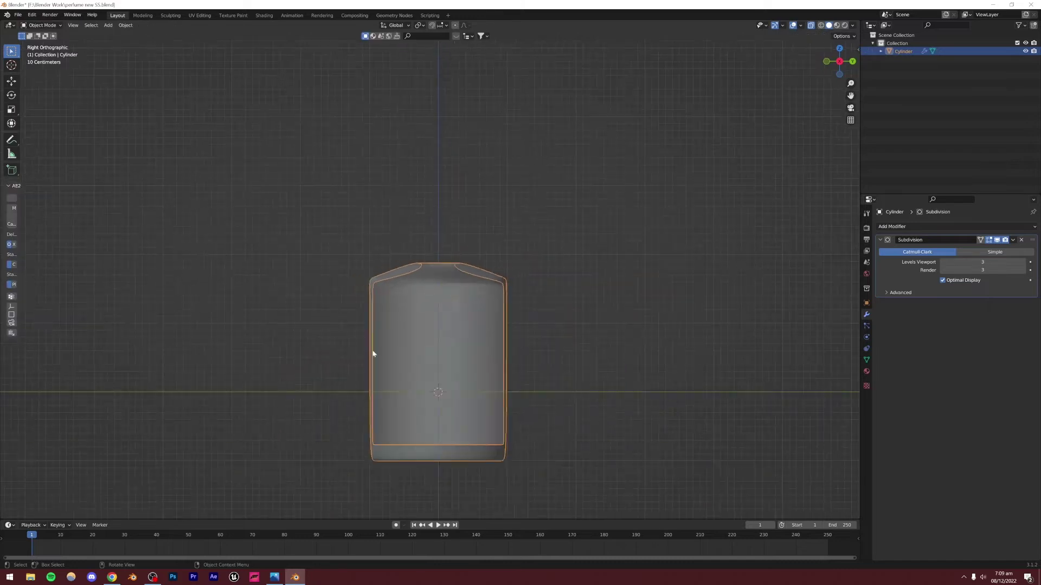
scroll(370, 329, "up", 6)
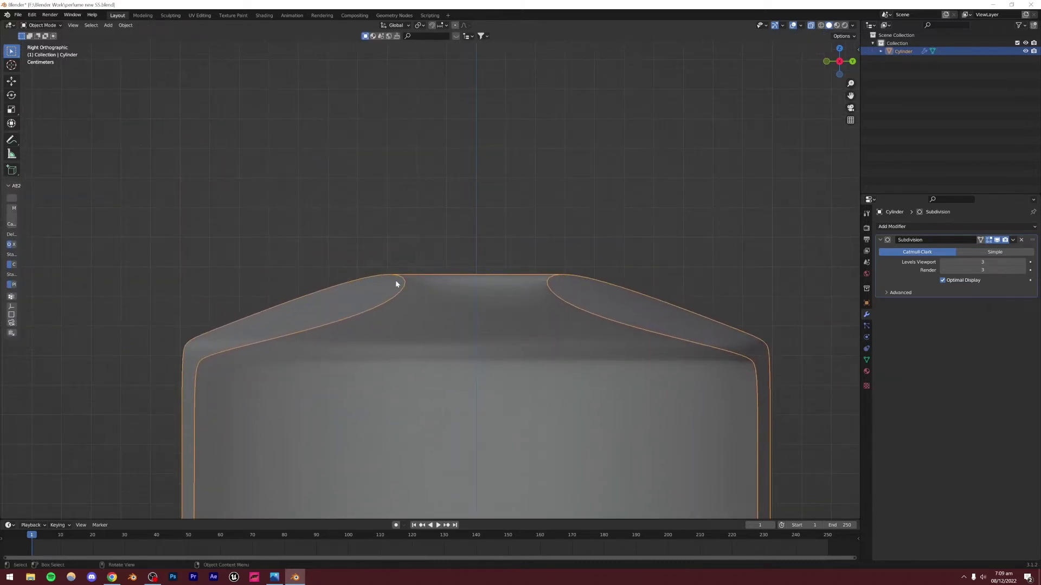
Step: Add loop cuts on the upper shoulder, close to the neck, and on the lower shoulder
key("Tab")
scroll(406, 286, "up", 3)
key("ctrl+r")
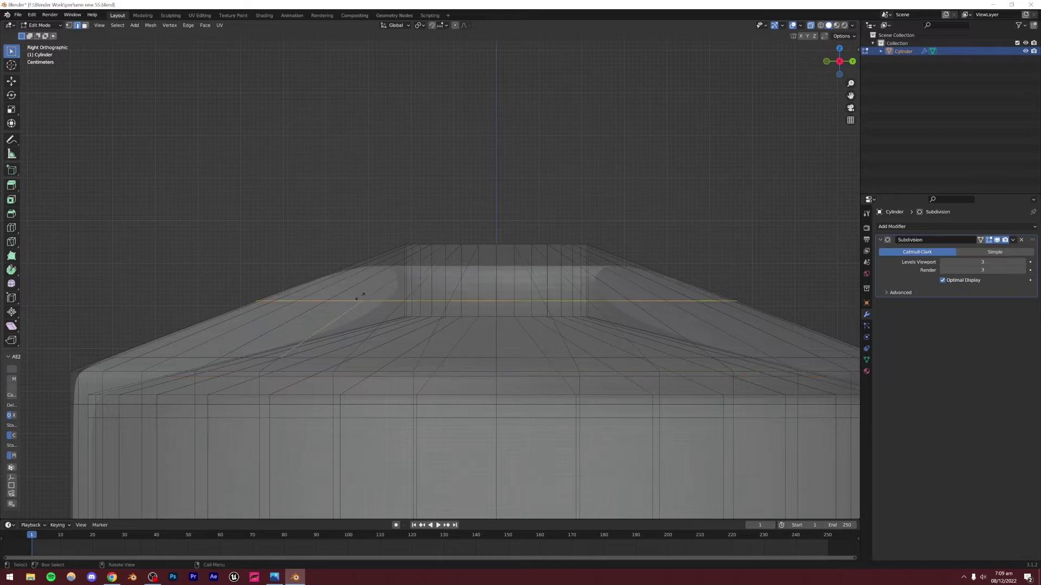
left_click(384, 293)
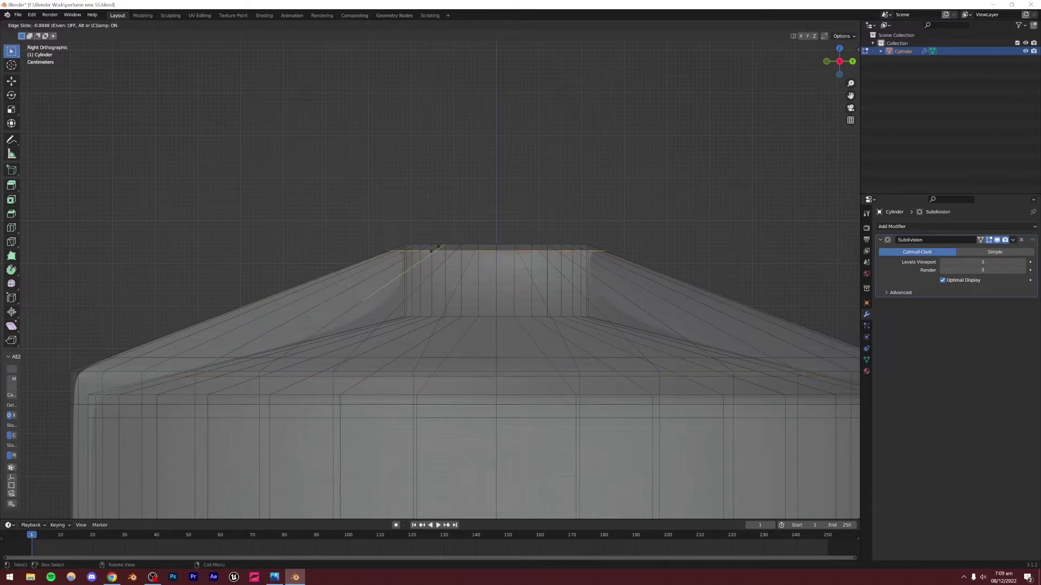
left_click(395, 289)
key("ctrl+r")
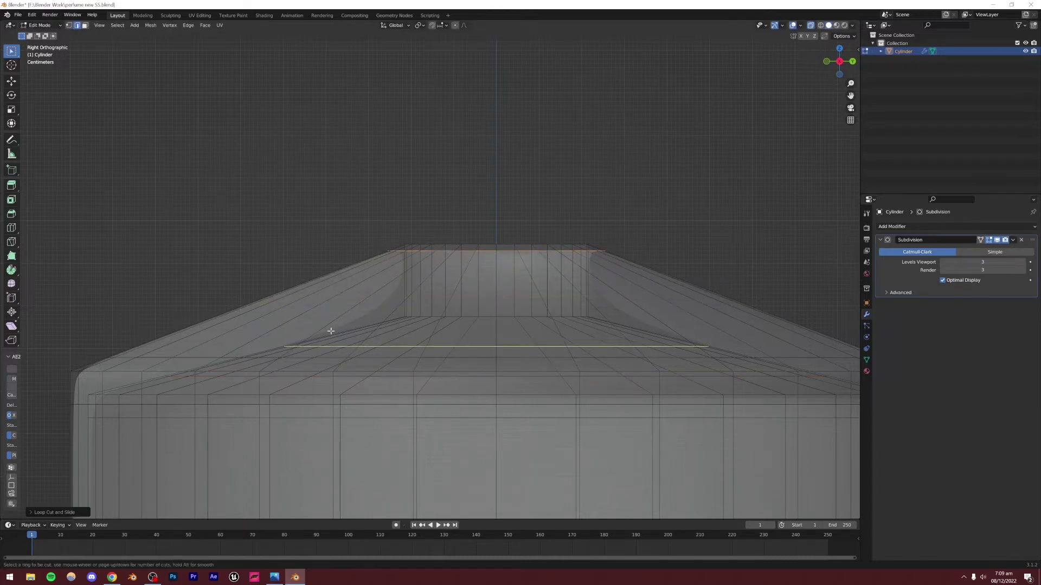
left_click(339, 310)
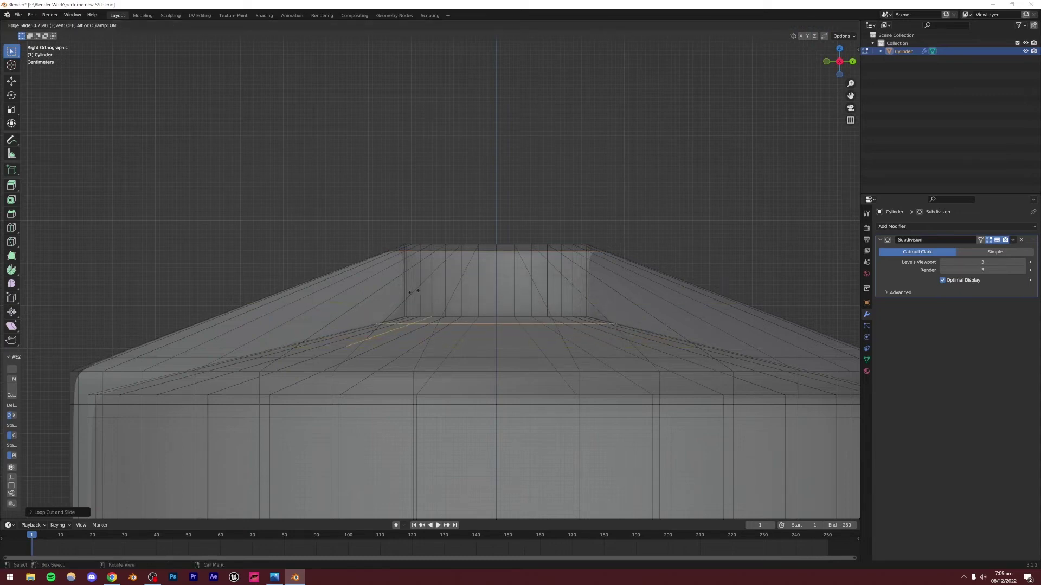
left_click(426, 280)
key("Tab")
scroll(428, 322, "down", 5)
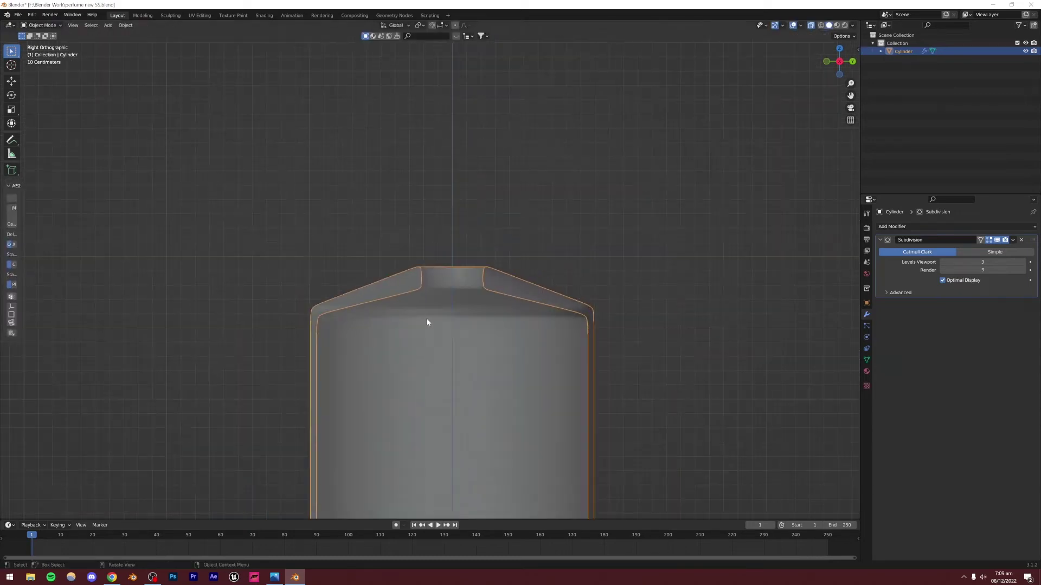
Step: Review the bottle from several angles against the perfume reference, then reselect it in Edit Mode
left_click(545, 232)
middle_click_drag(545, 232, 488, 300)
scroll(419, 335, "down", 3)
mouse_move(419, 334)
middle_mouse_down()
mouse_move(456, 329)
mouse_move(421, 318)
middle_mouse_up()
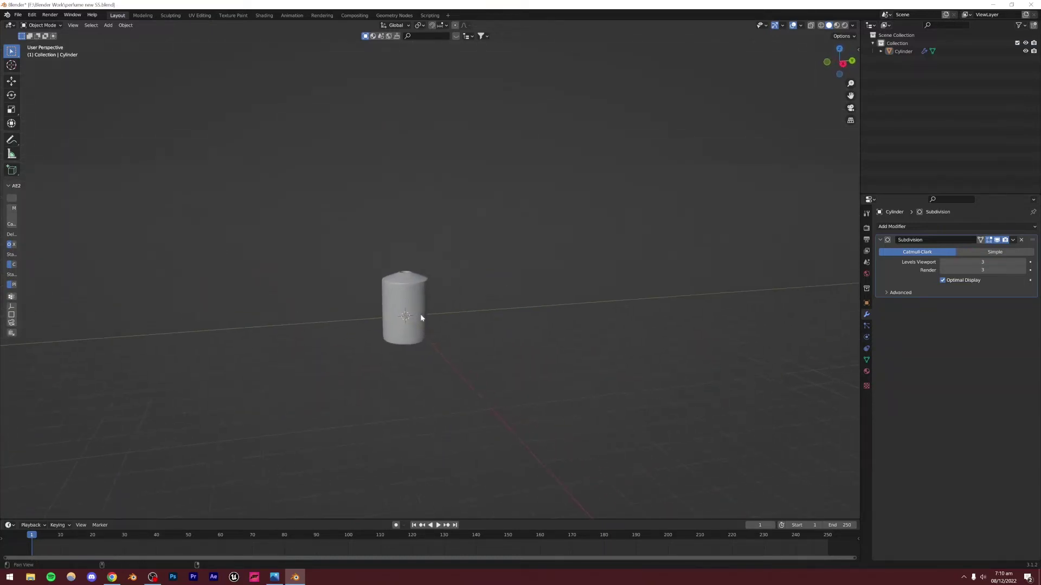
scroll(412, 333, "up", 5)
left_click(275, 578)
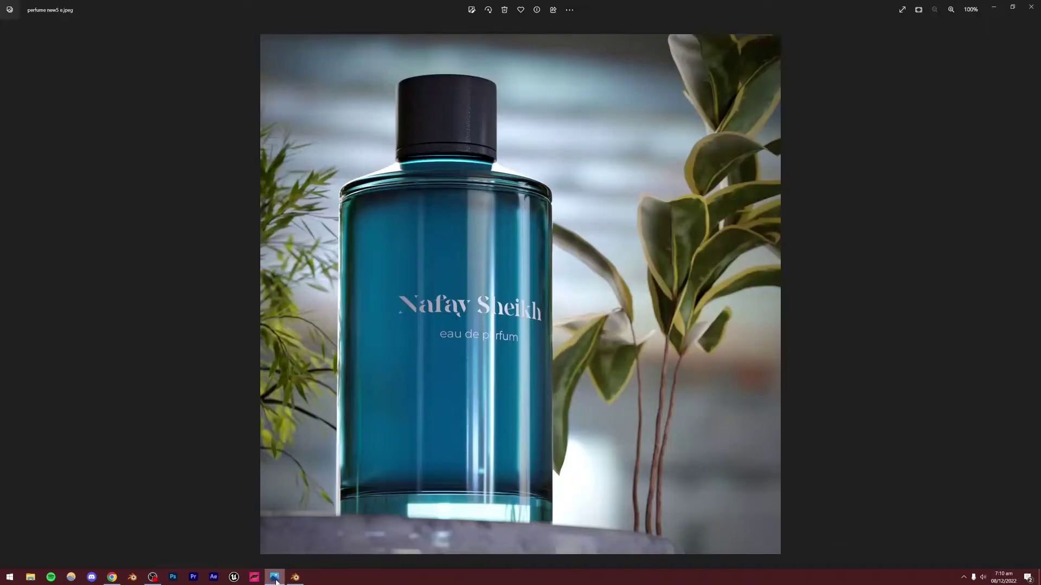
left_click(275, 578)
left_click(402, 353)
key("Tab")
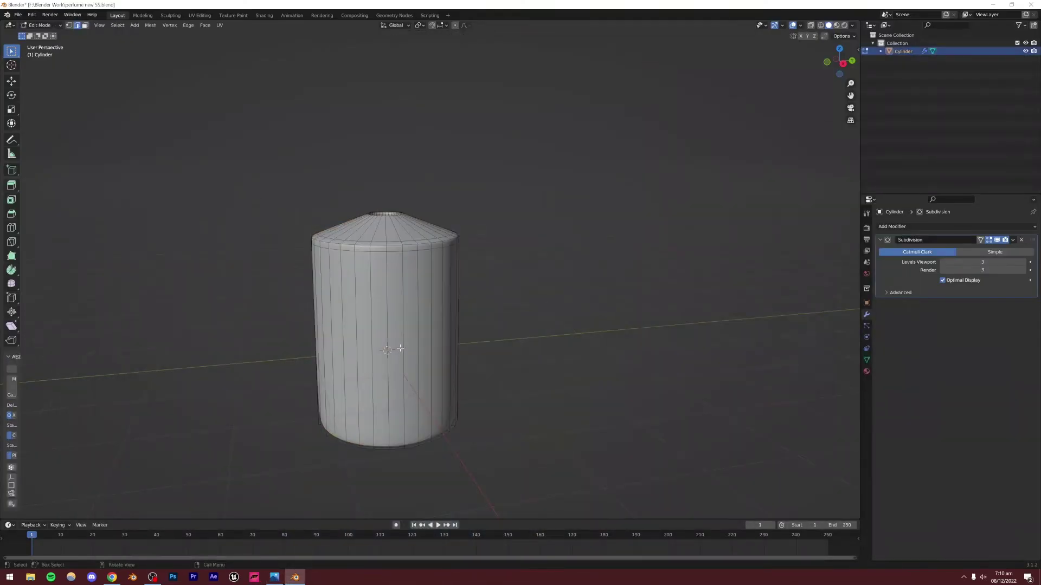
Step: With X-ray on, scale the entire bottle mesh to 0.6993 in X and Y, keeping its height
key("alt+z")
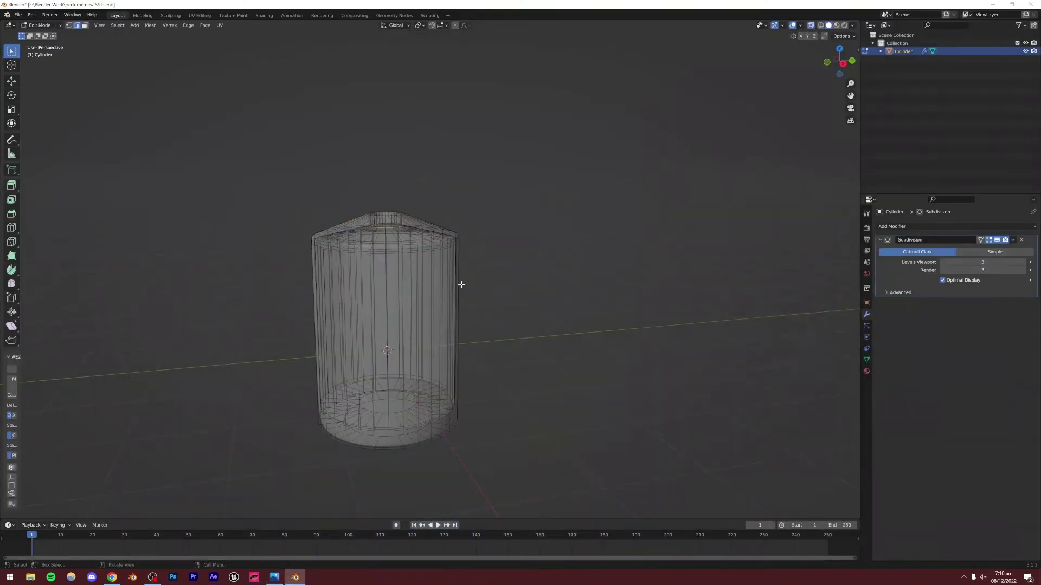
key("a")
key("s")
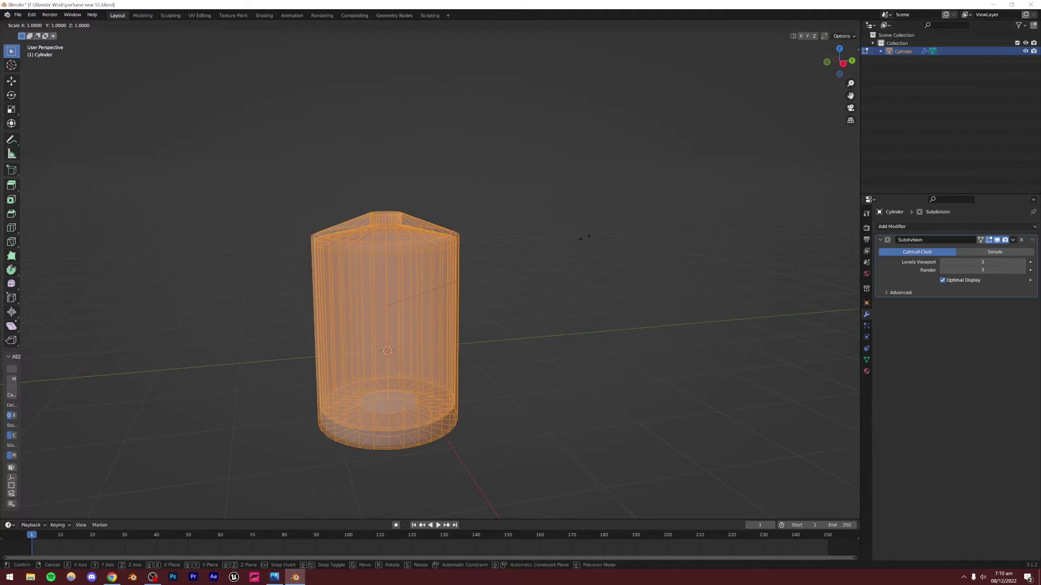
key("shift+z")
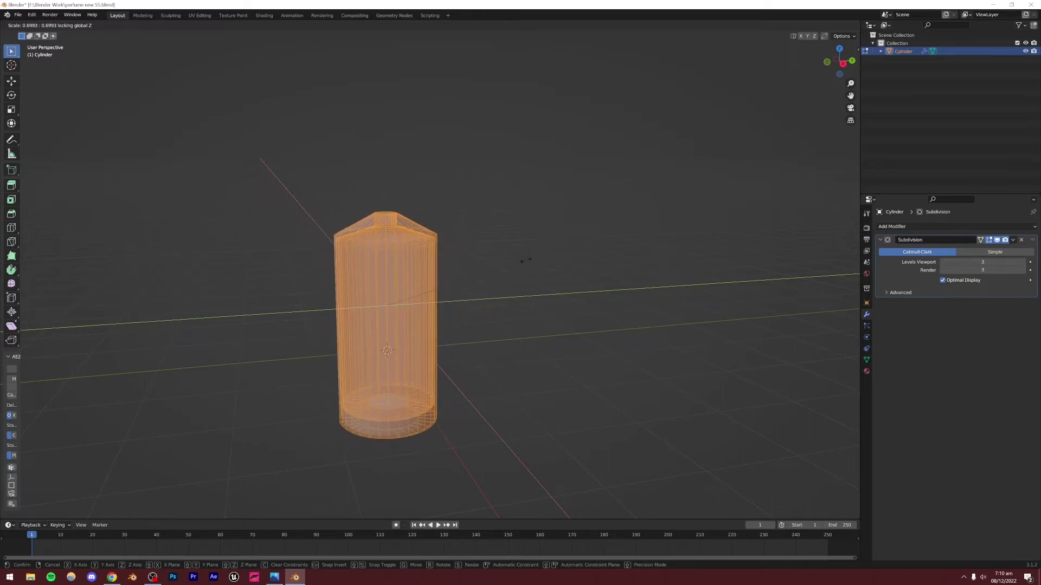
left_click(477, 282)
key("Tab")
scroll(460, 298, "down", 4)
key("alt+a")
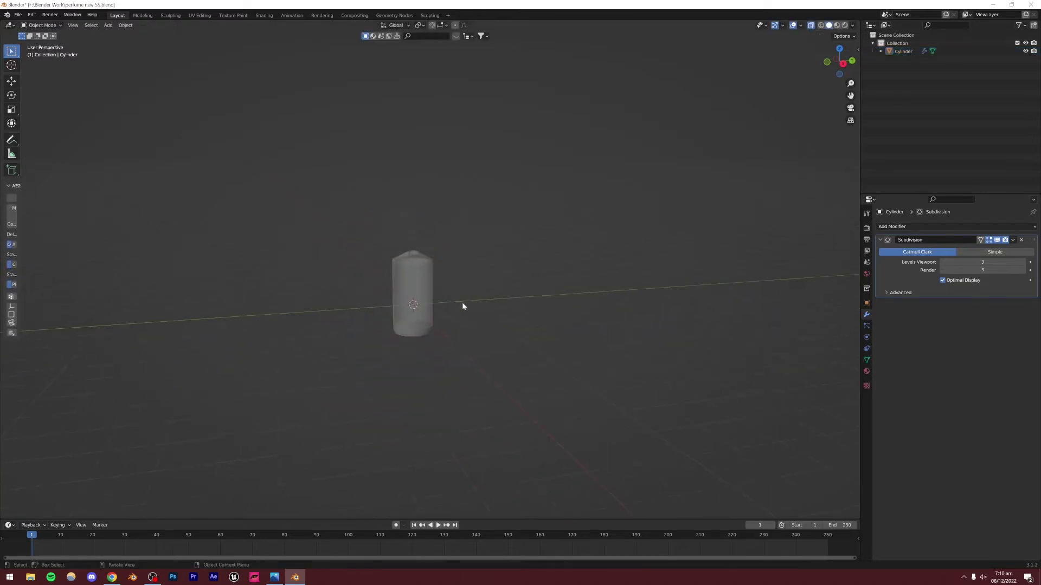
Step: Box-select the bottle's bottom edge ring in Right Orthographic view
scroll(368, 288, "up", 5)
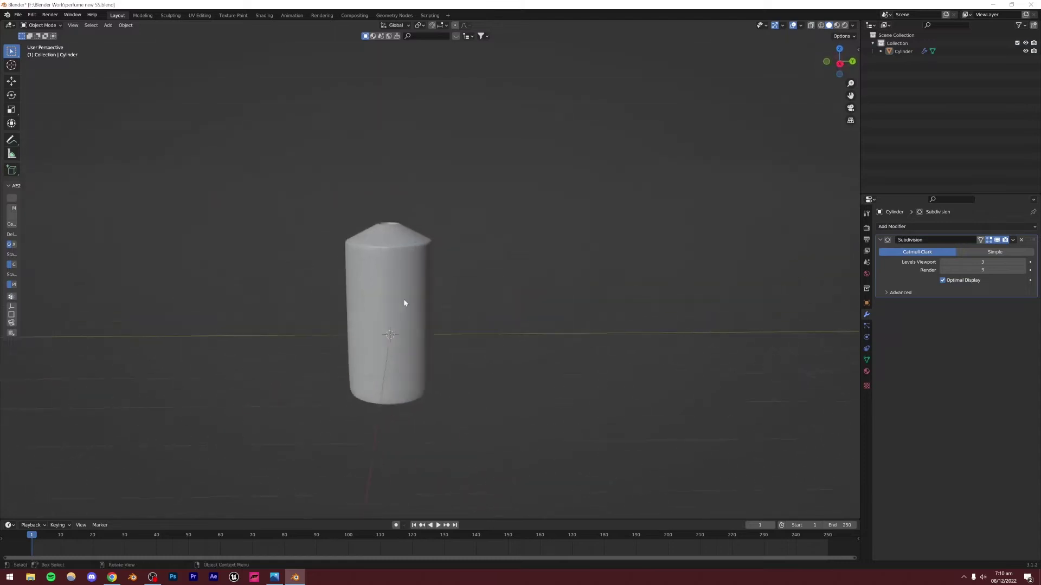
middle_click_drag(425, 282, 442, 299)
left_click(443, 298)
key("Tab")
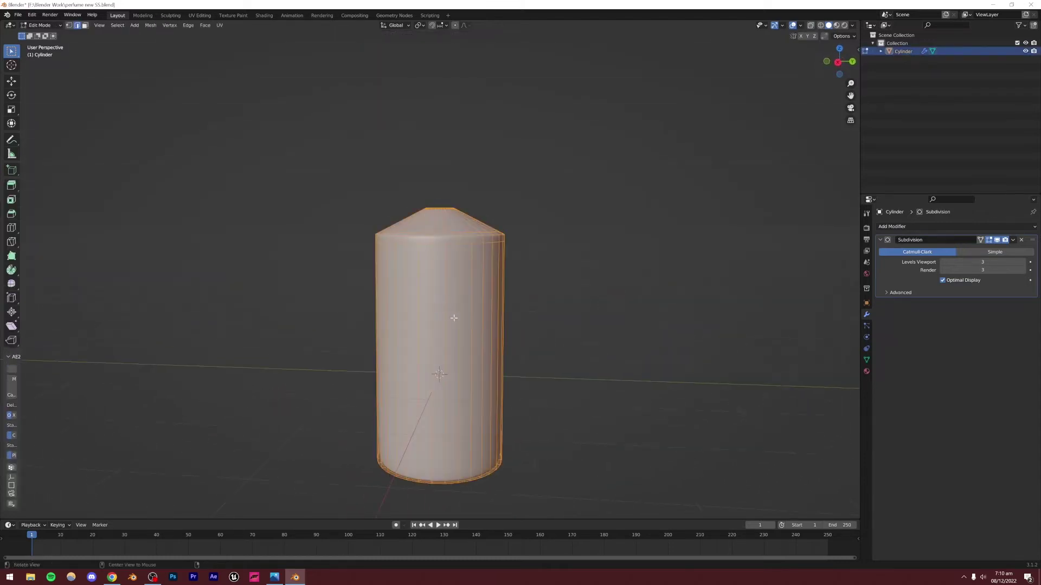
key("KP_5")
key("KP_3")
middle_click_drag(492, 367, 455, 286, "shift")
scroll(455, 286, "up", 6)
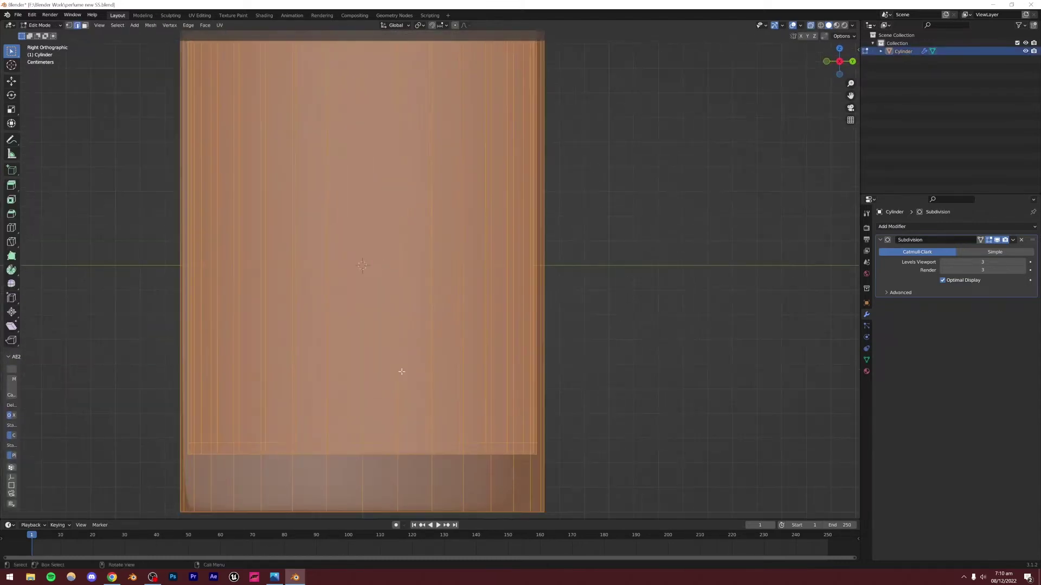
middle_click_drag(400, 372, 443, 298, "shift")
left_click_drag(617, 396, 153, 325)
middle_click_drag(287, 387, 321, 342)
key("KP_3")
Step: Raise the bottom ring about 0.155 m along Z, then exit Edit Mode and deselect
key("g")
key("z")
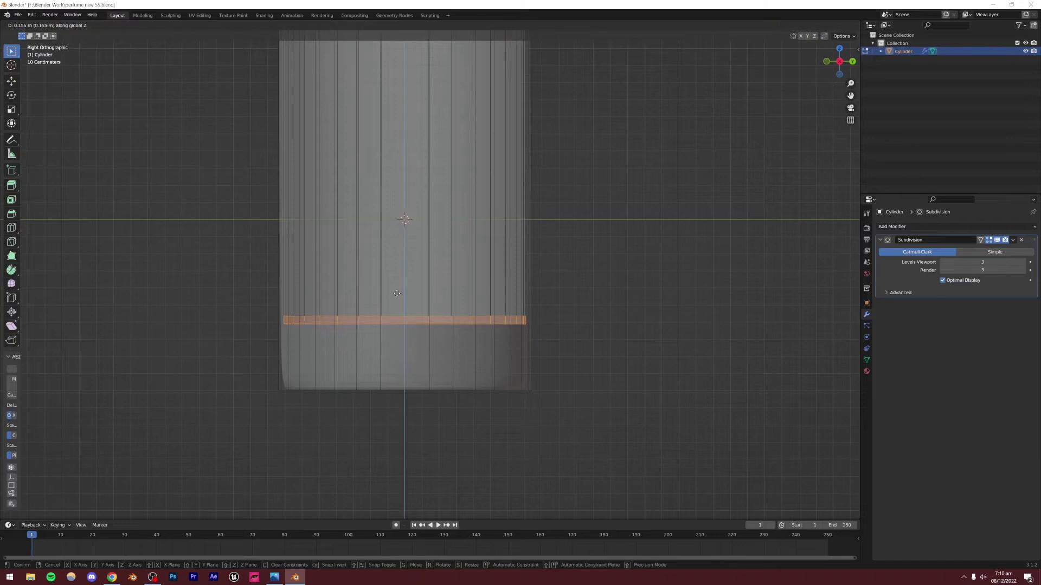
left_click(397, 301)
key("Tab")
scroll(479, 289, "down", 6)
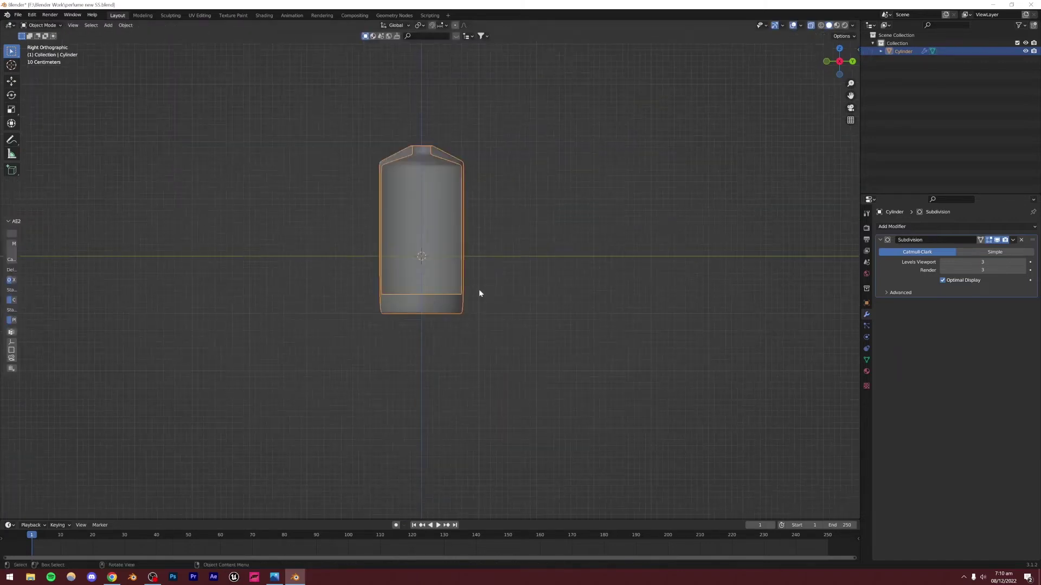
left_click(479, 288)
Step: Look down at the bottle's opening and compare it with the perfume reference image
middle_click_drag(381, 309, 420, 306)
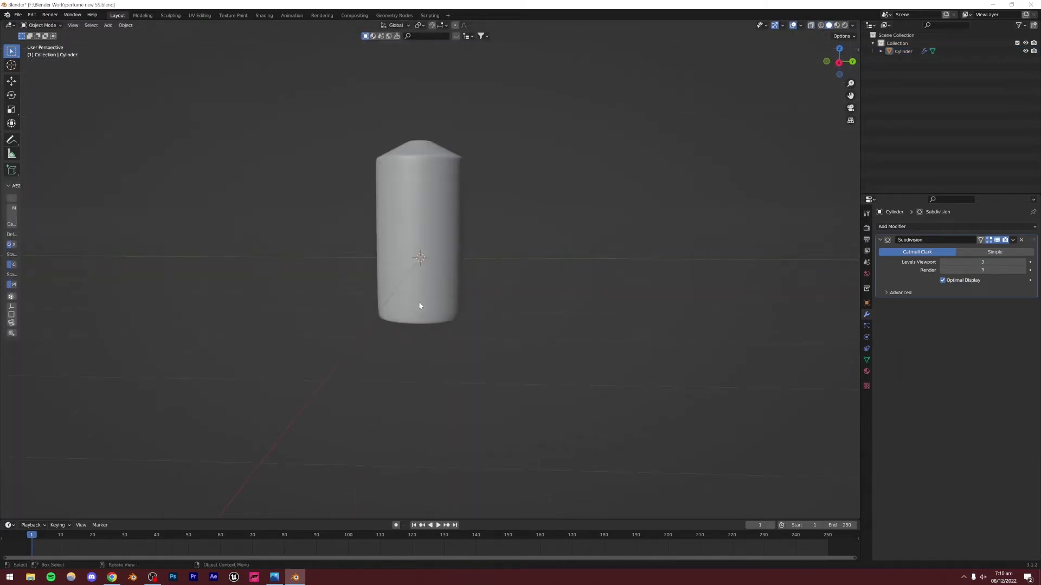
middle_click_drag(406, 269, 365, 355)
scroll(366, 355, "up", 6)
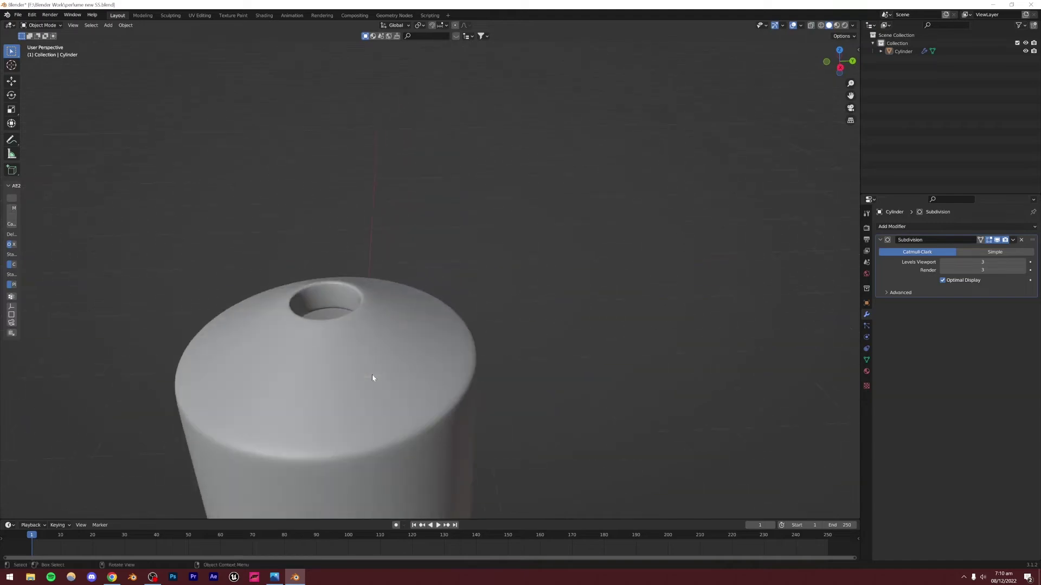
left_click(274, 577)
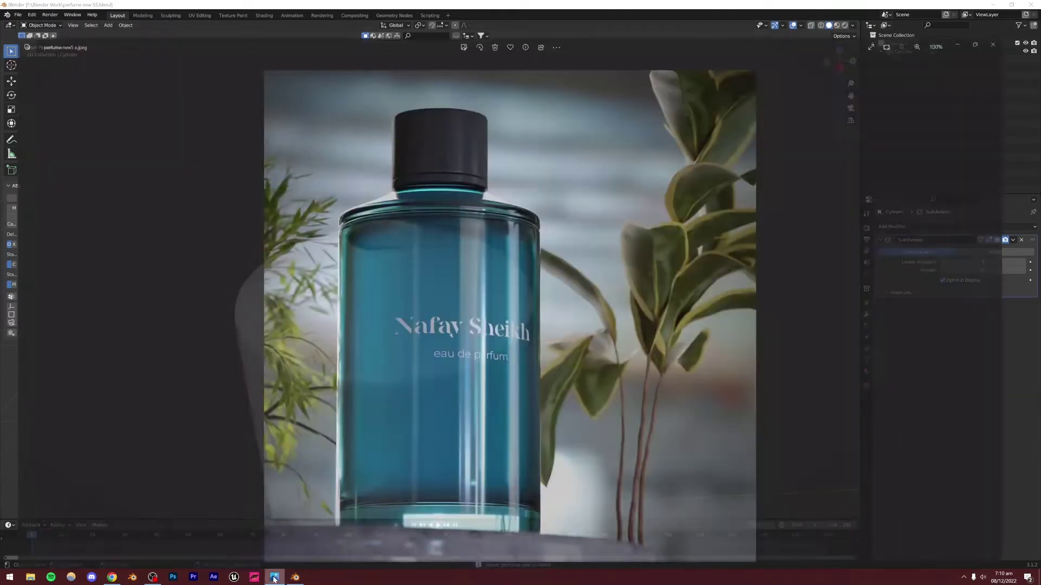
left_click(298, 578)
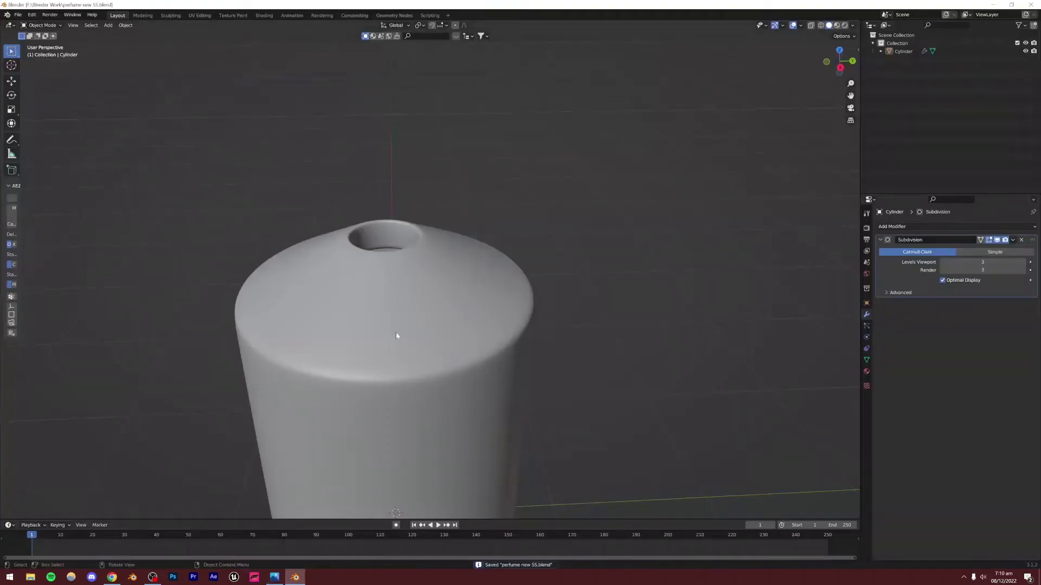
scroll(373, 349, "down", 2)
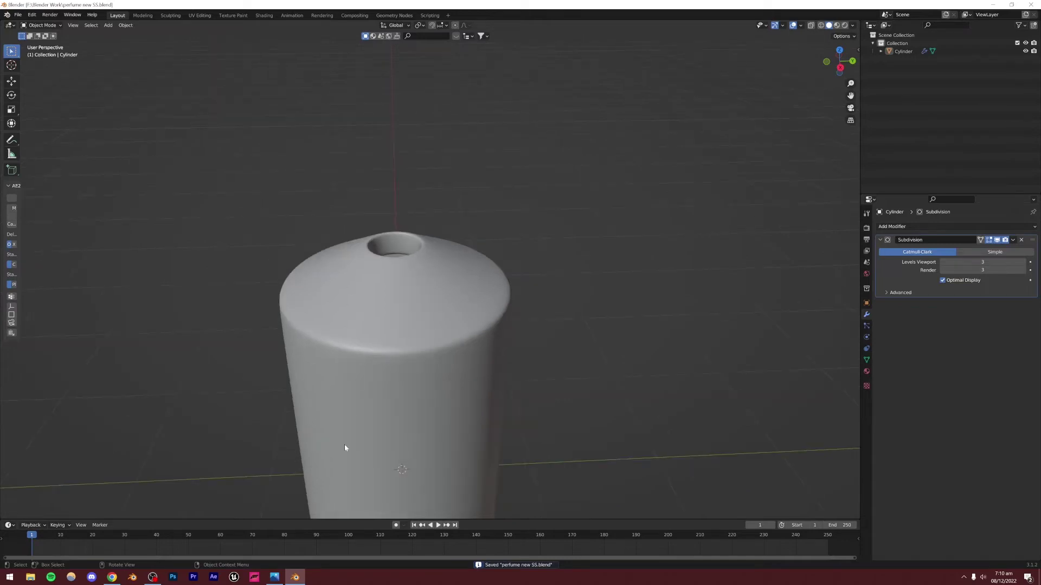